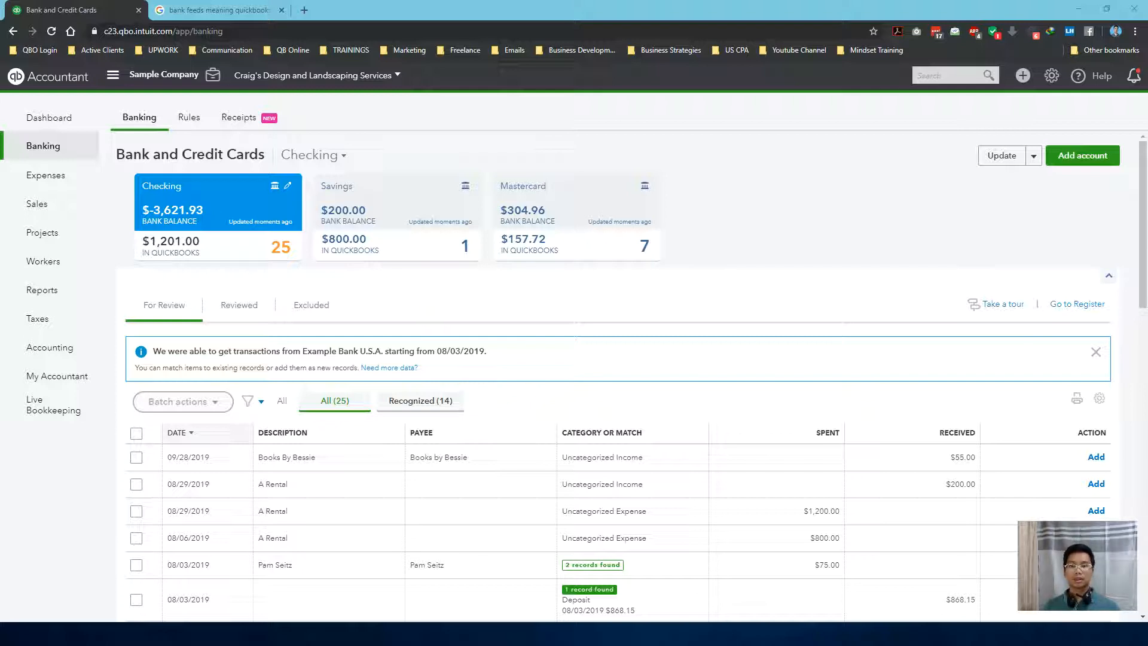
Look through the Rules and Receipts pages, then compare the Mastercard and Checking bank feeds
left_click(188, 118)
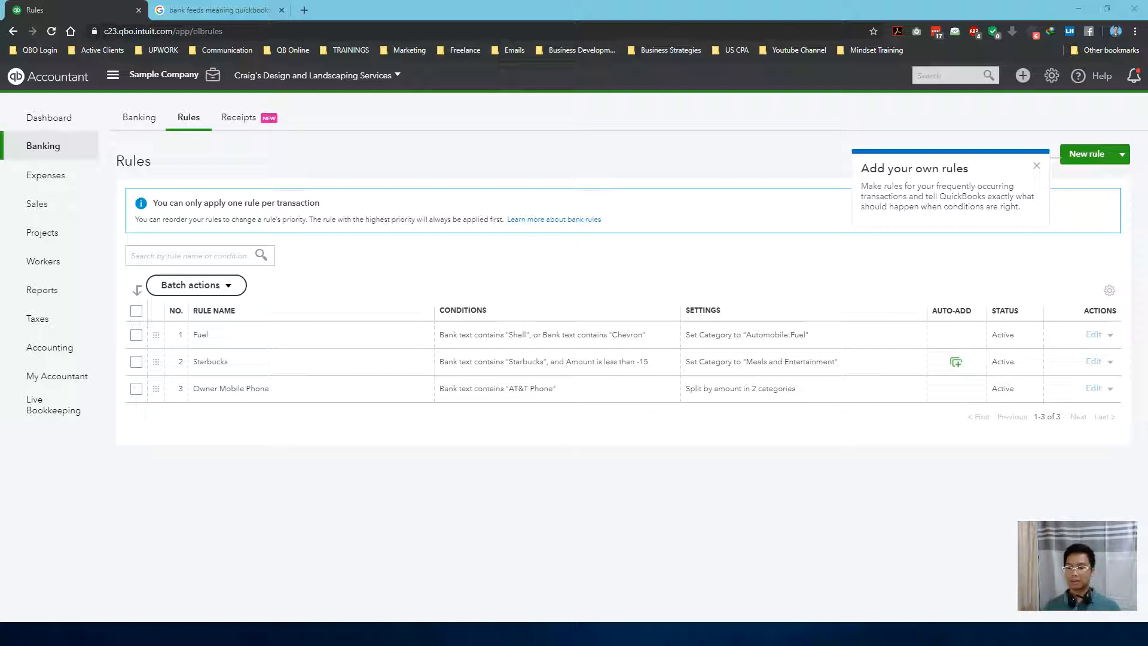
left_click(238, 118)
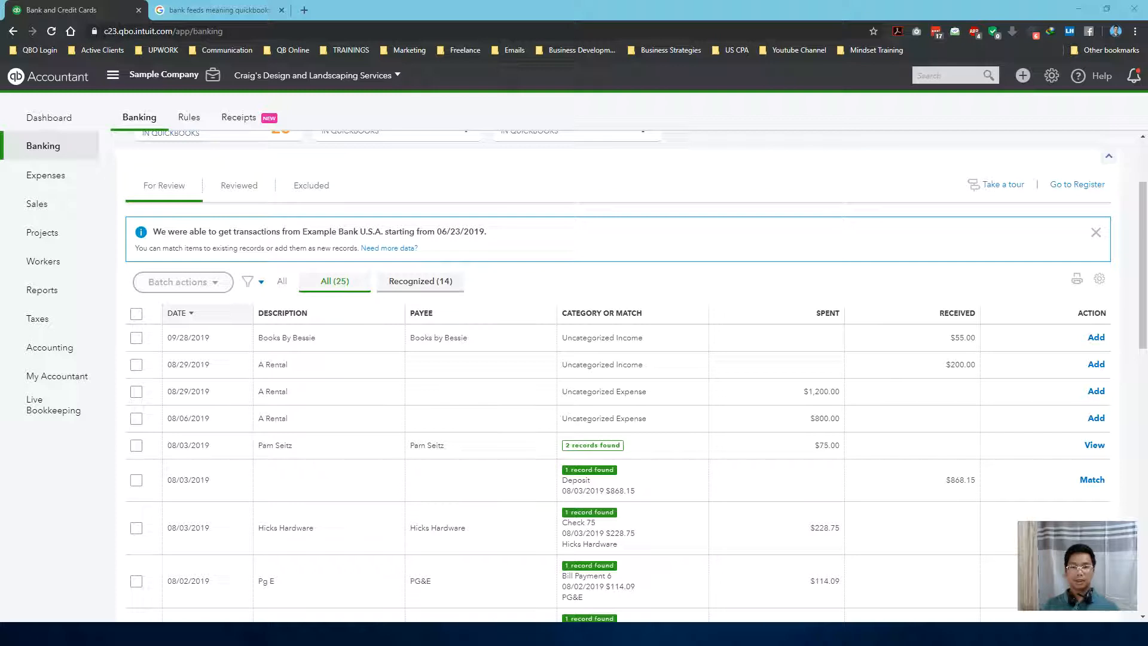
scroll(312, 269, "up", 2)
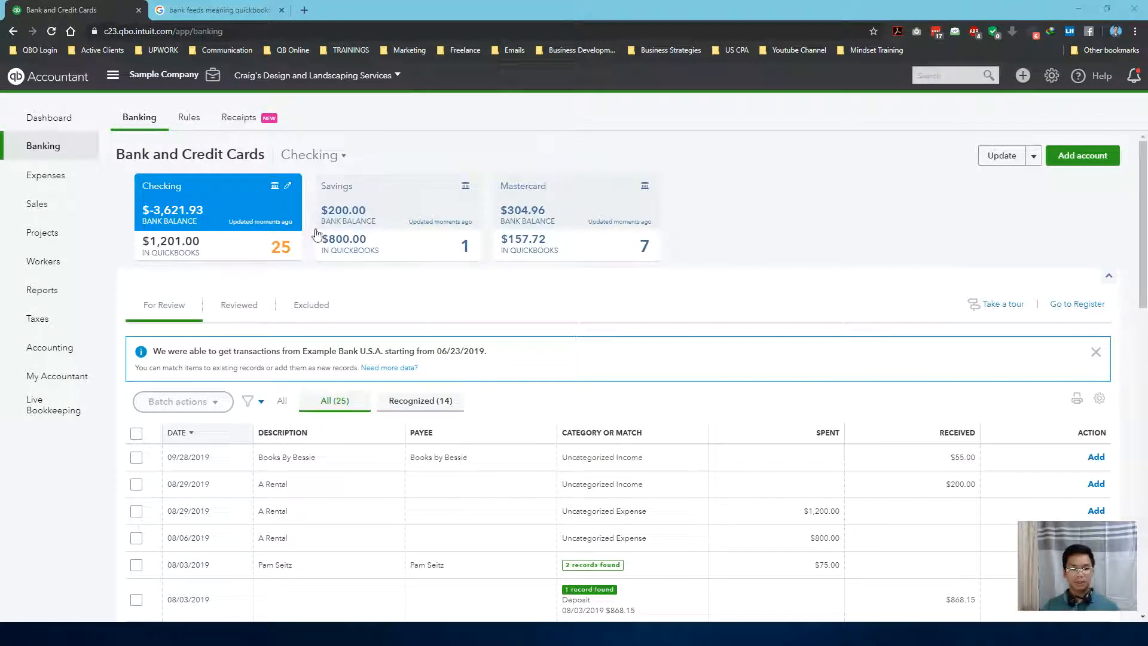
left_click(550, 214)
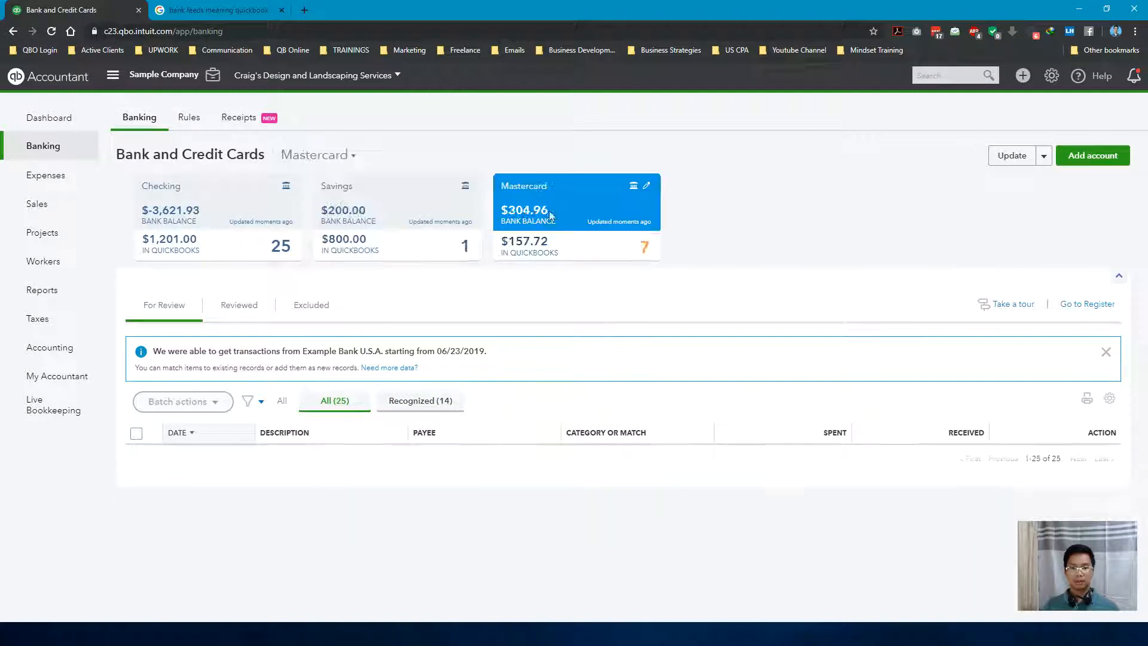
left_click(238, 225)
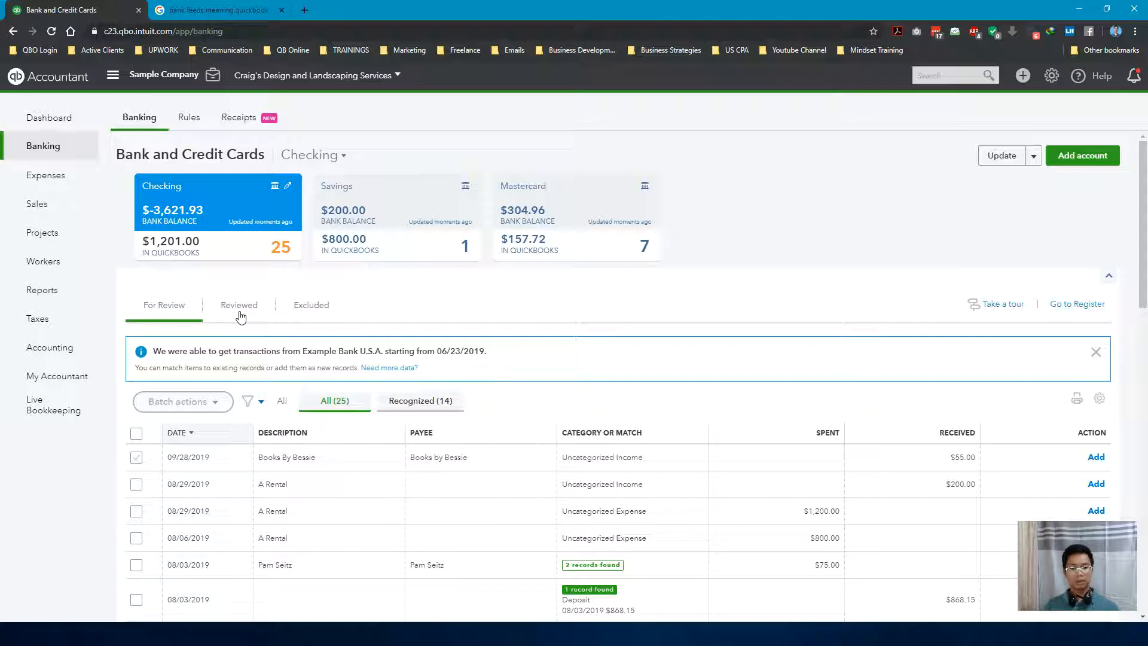
View the Checking account's Reviewed and Excluded transactions and look through its For Review list
scroll(240, 316, "down", 1)
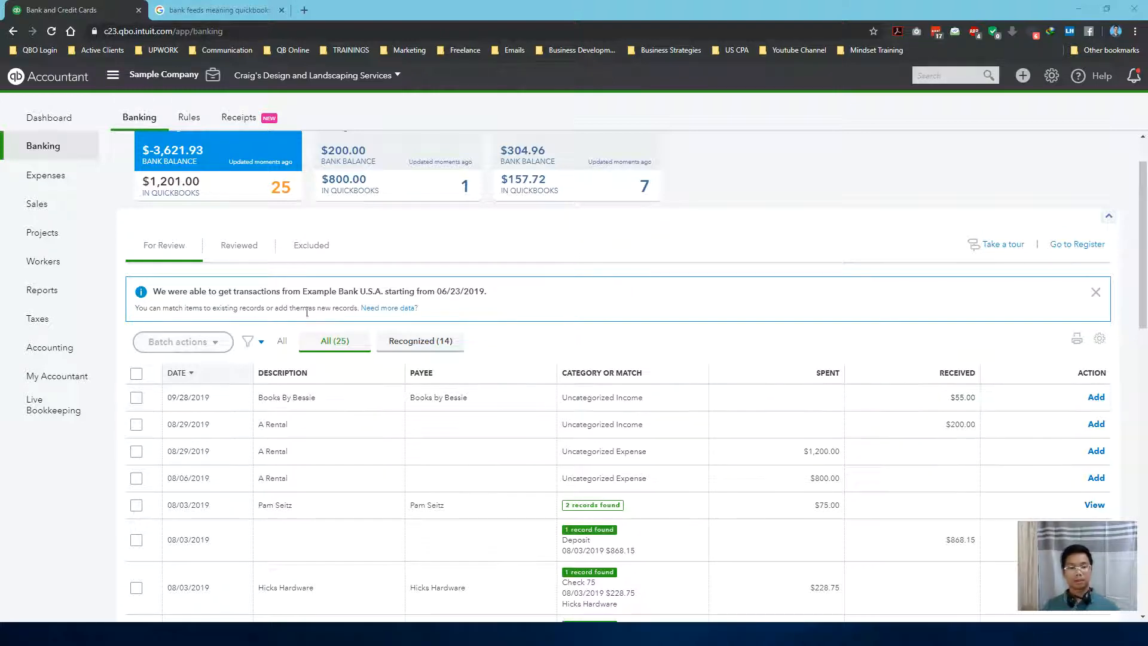
left_click(248, 245)
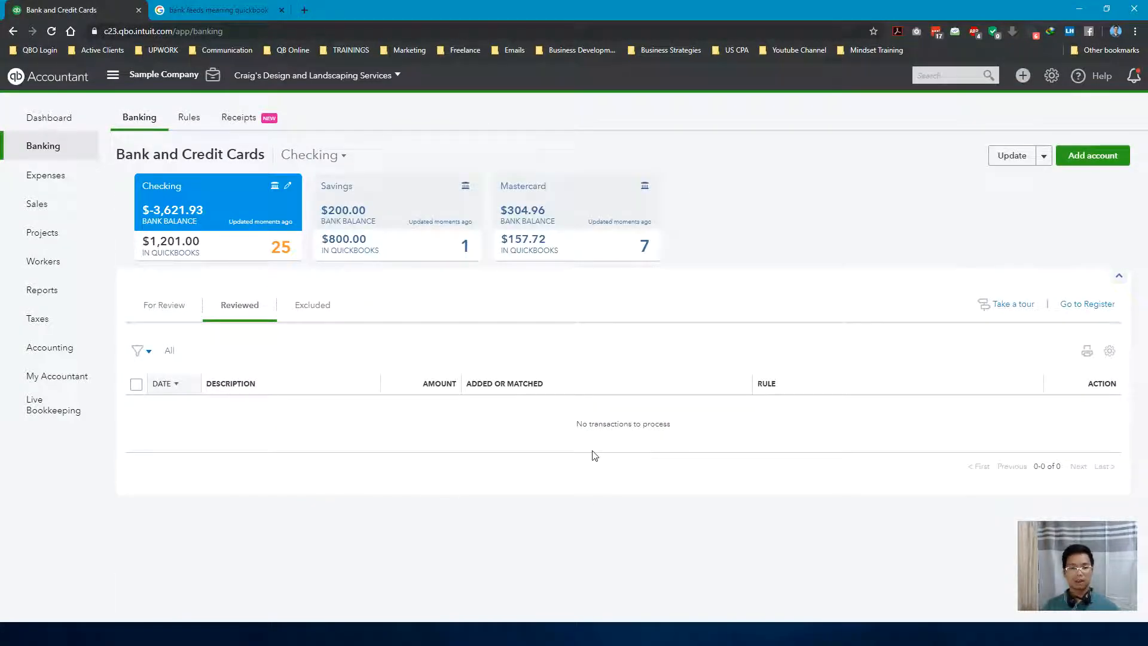
left_click(331, 310)
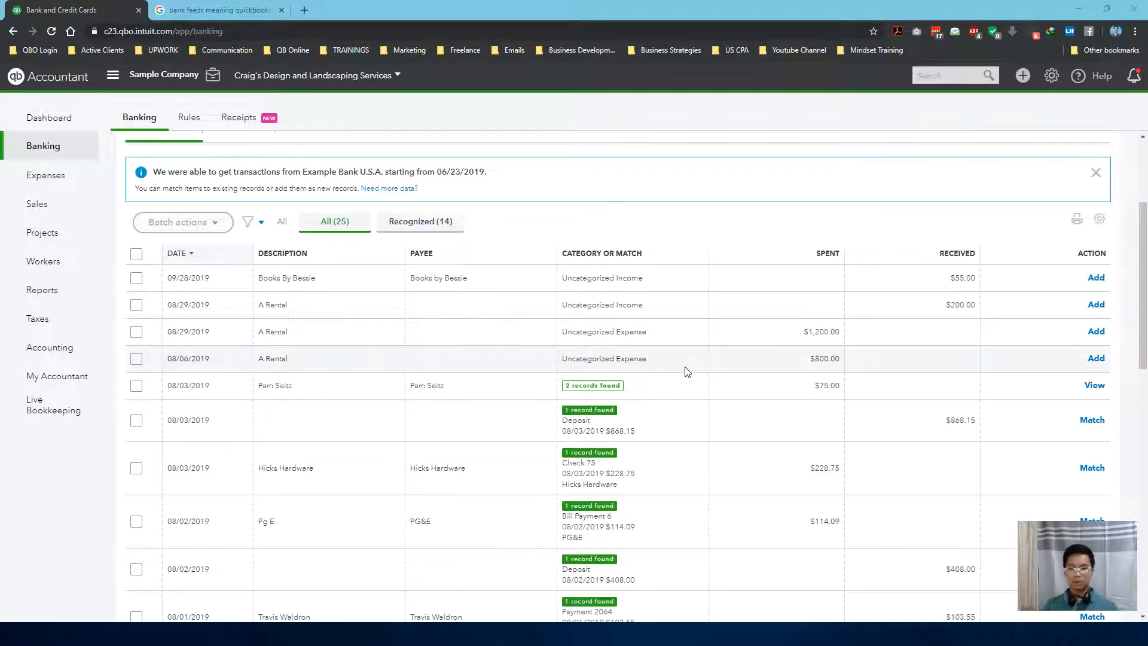
scroll(688, 373, "down", 1)
scroll(688, 374, "down", 1)
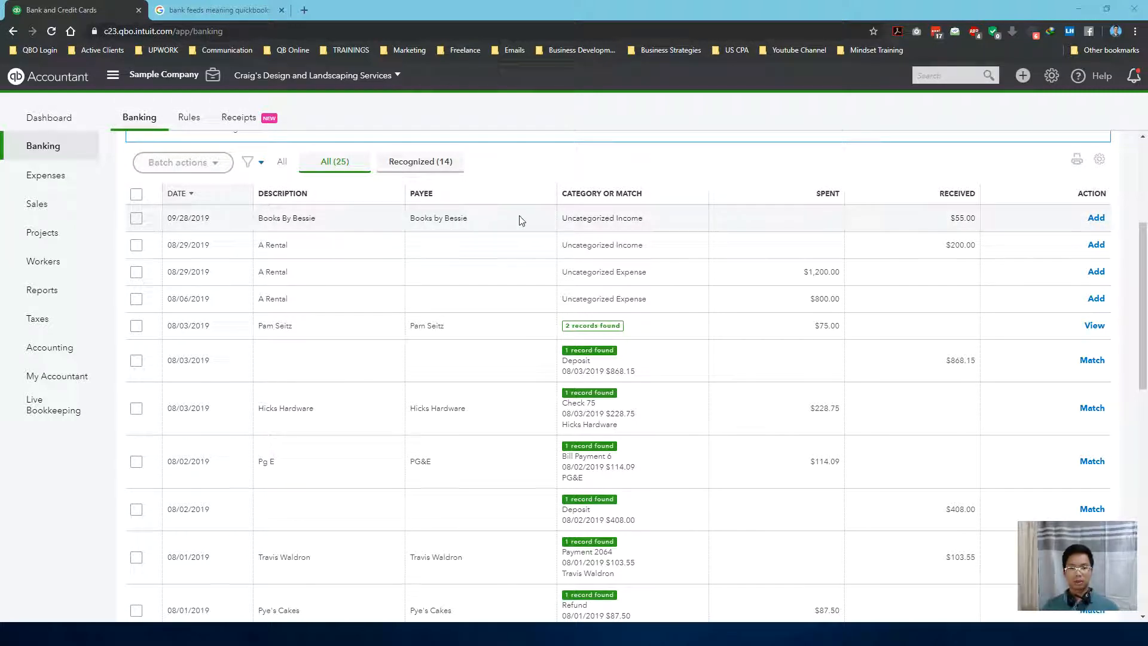
Examine the 09/28/2019 Books By Bessie transaction's description, bank detail, category and memo
left_click(375, 224)
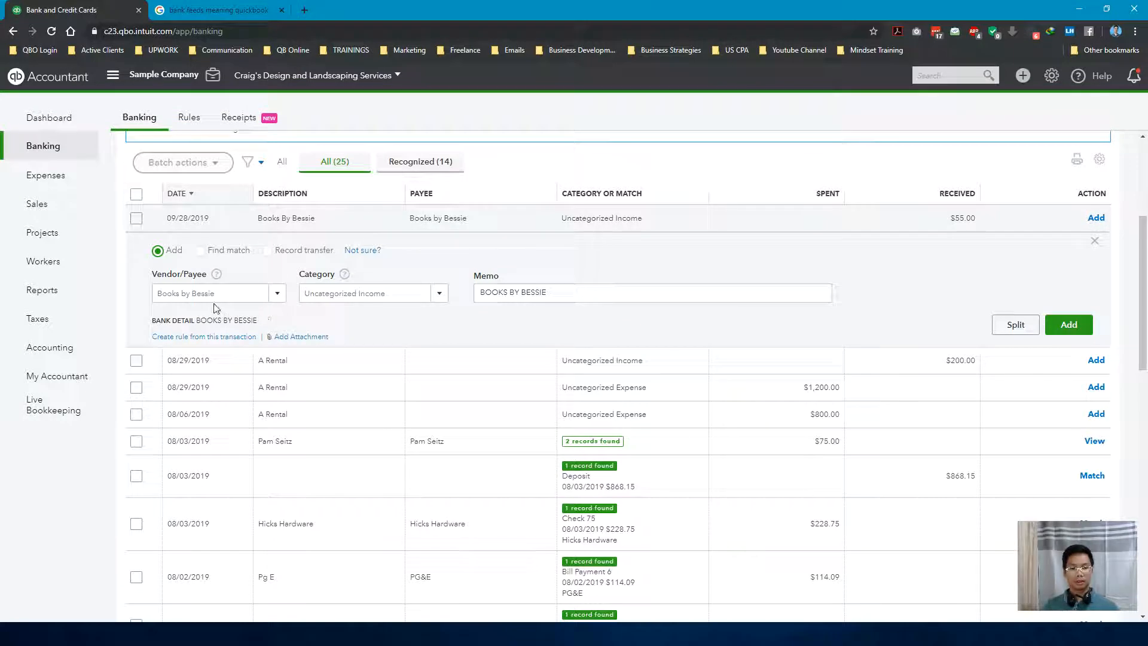
left_click(400, 293)
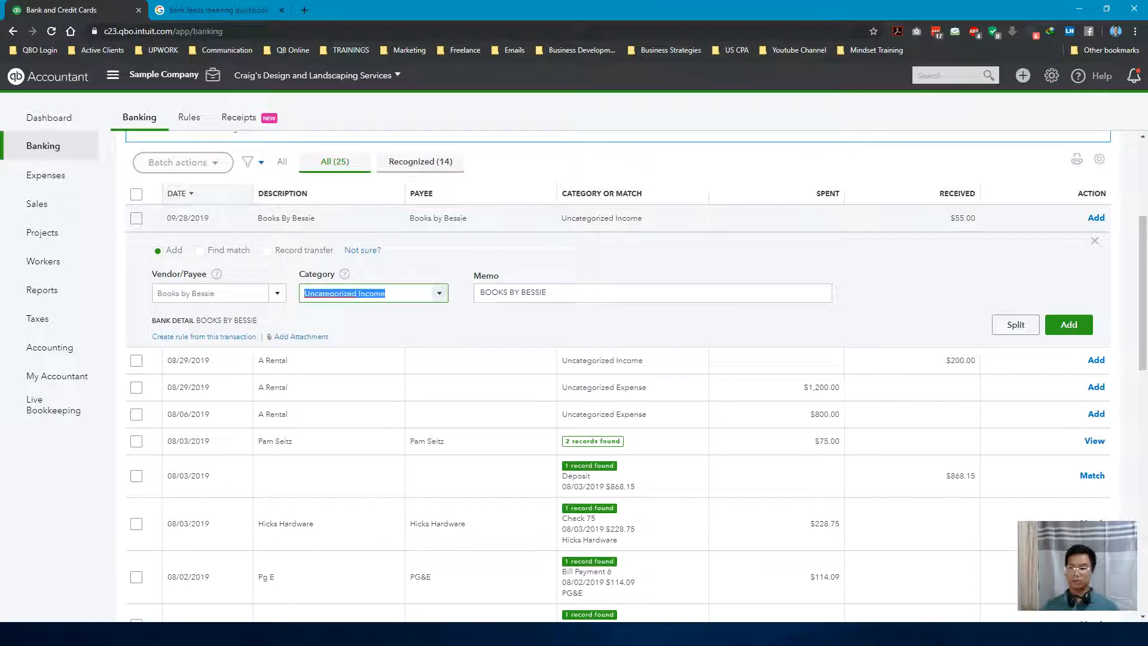
left_click(611, 292)
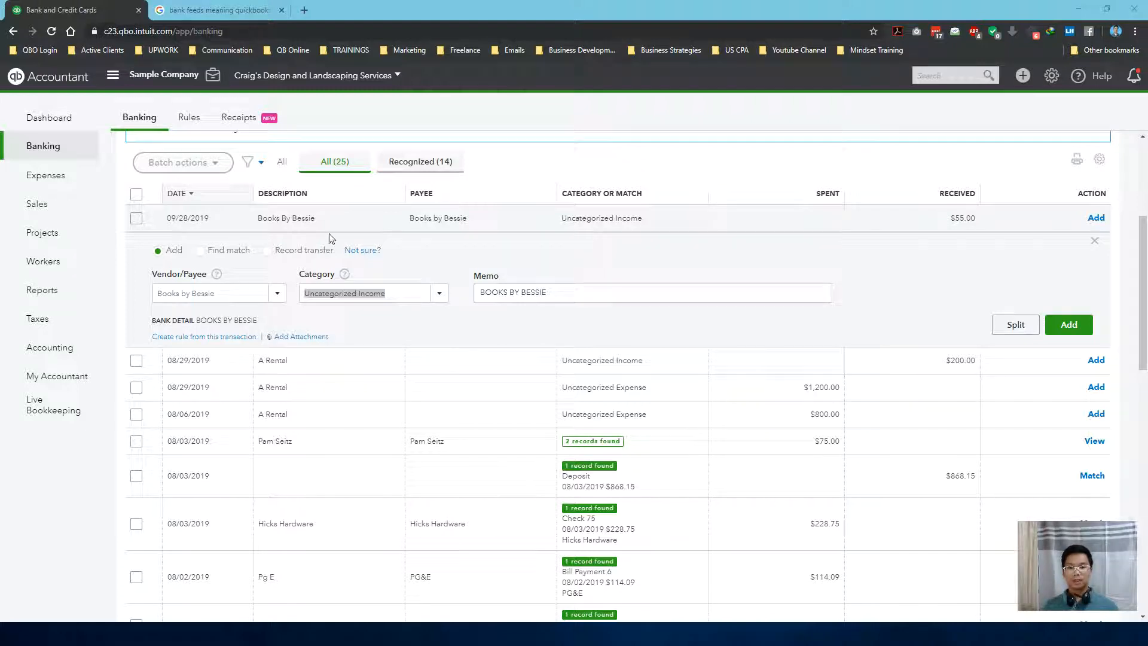
left_click_drag(258, 226, 651, 224)
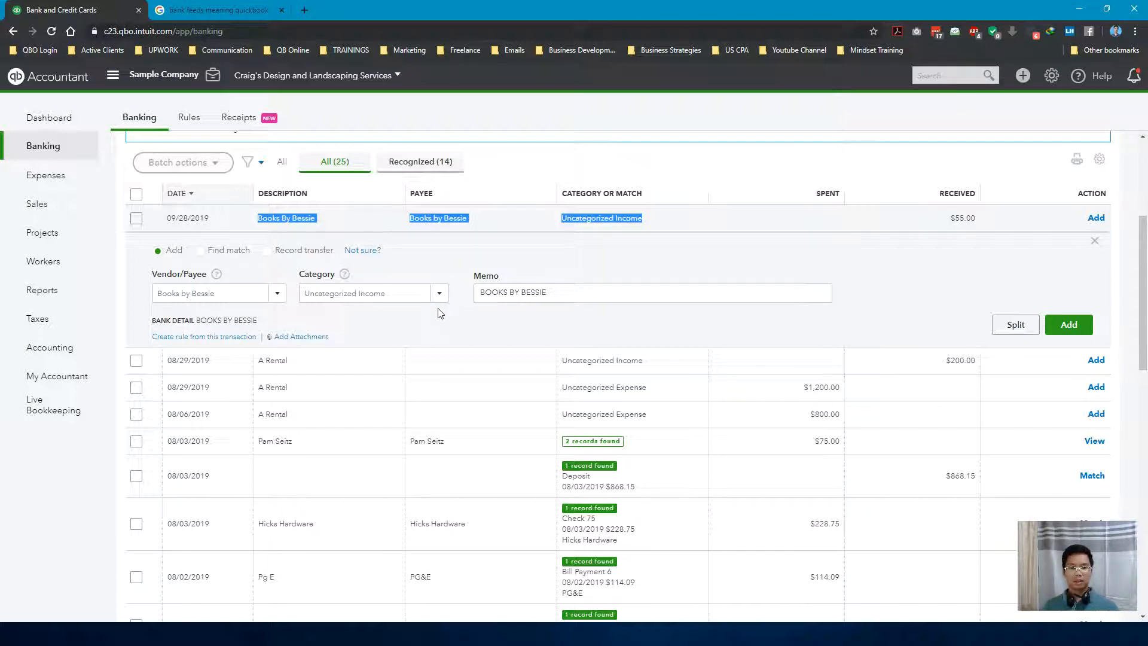
left_click_drag(195, 322, 272, 324)
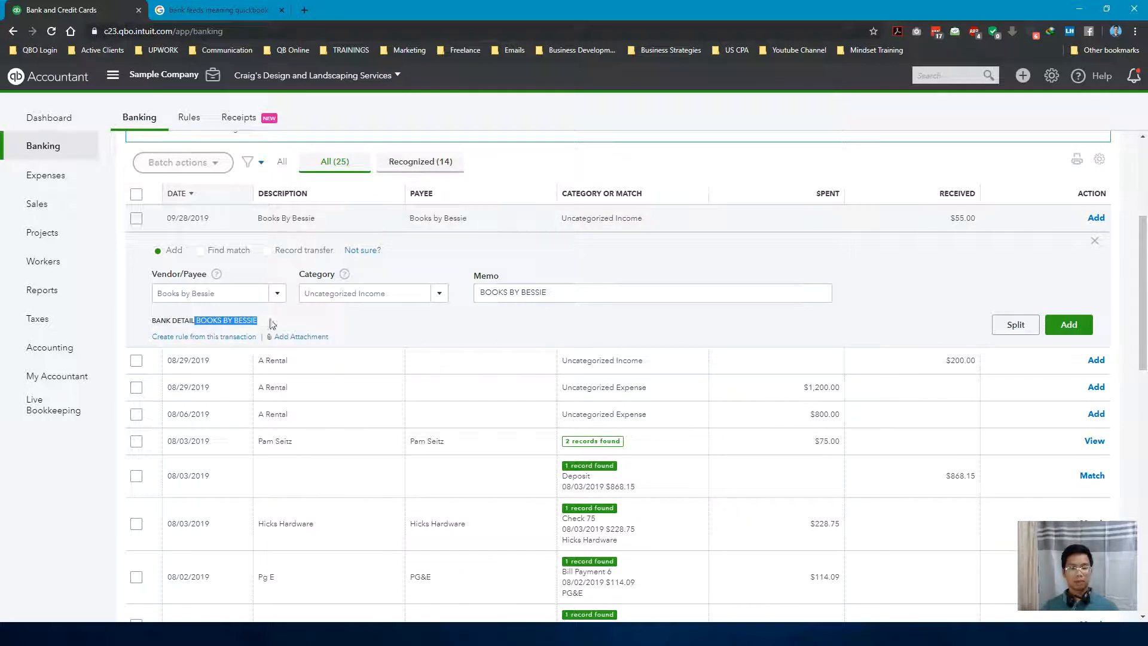
left_click(408, 294)
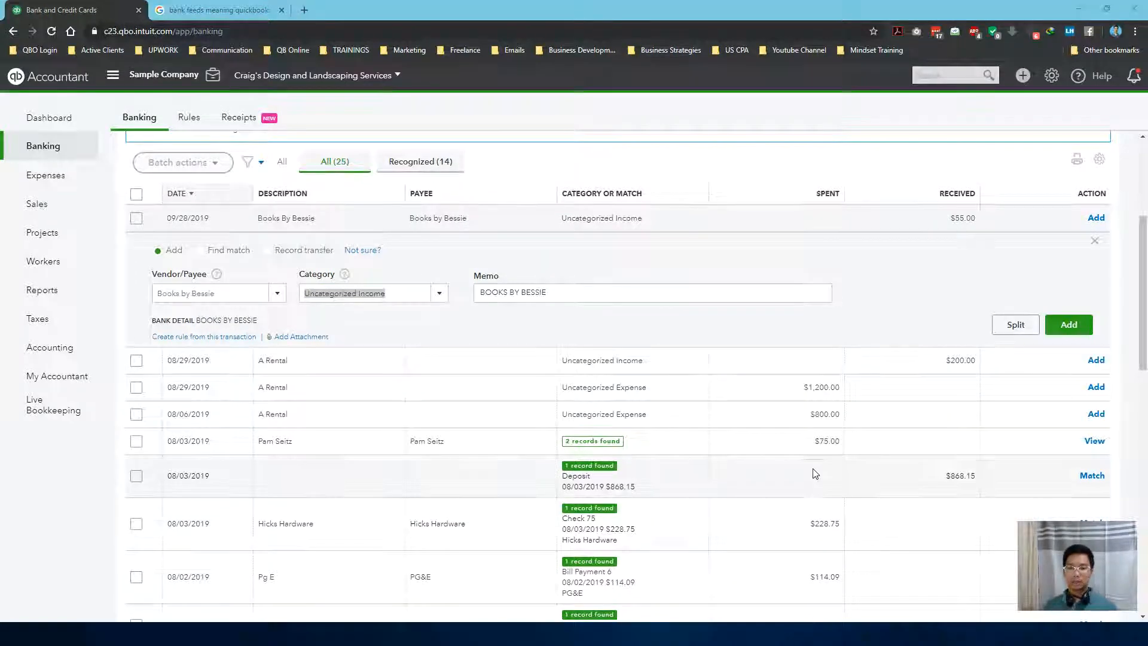
Examine the suggested record matches in the For Review list, including the $868.15 deposit and the Squeaky Kleen Car transaction
scroll(827, 454, "down", 1)
scroll(827, 454, "down", 2)
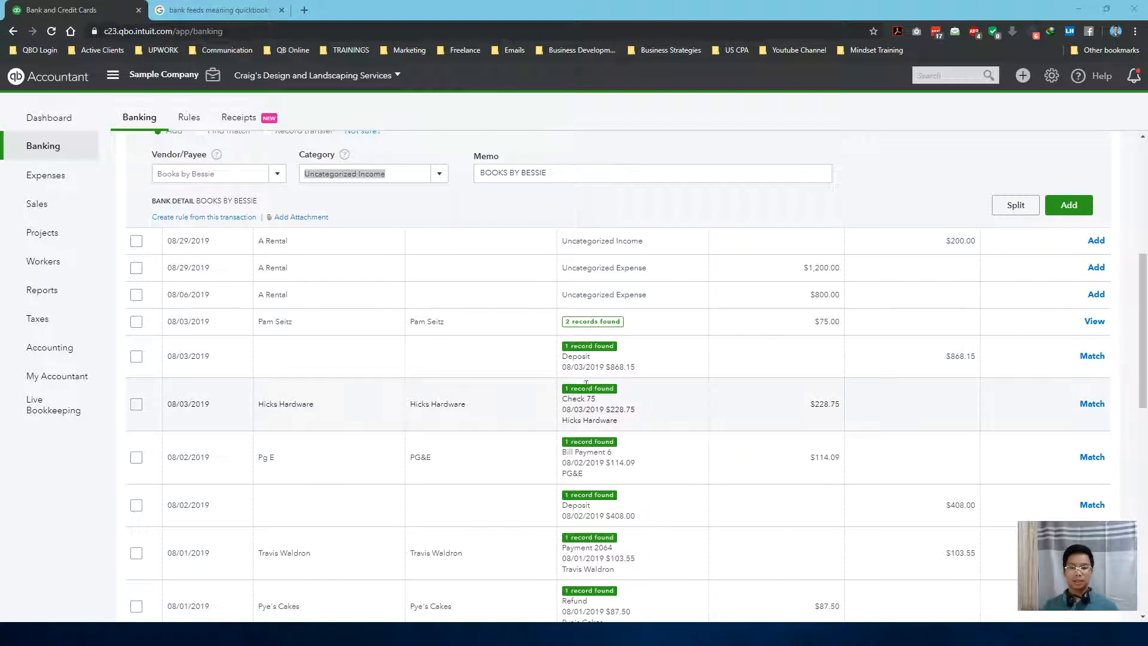
left_click(628, 364)
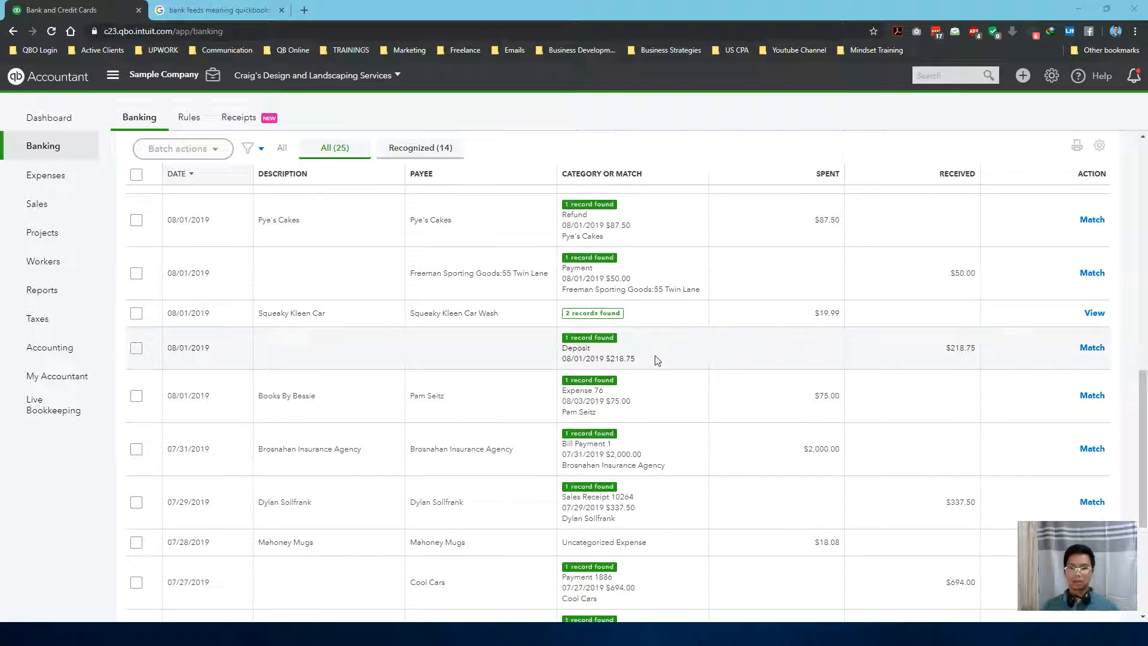
left_click(638, 317)
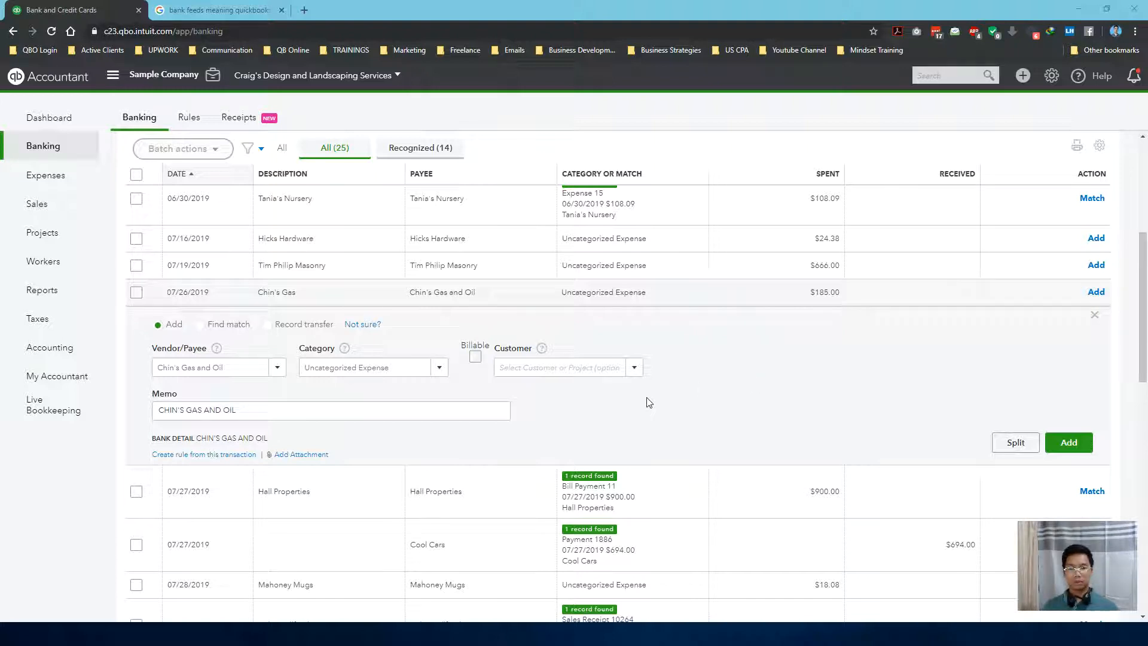
Copy the memo text CHIN'S GAS AND OIL into the vendor/payee of the 07/26/2019 Chin's Gas transaction
left_click(277, 411)
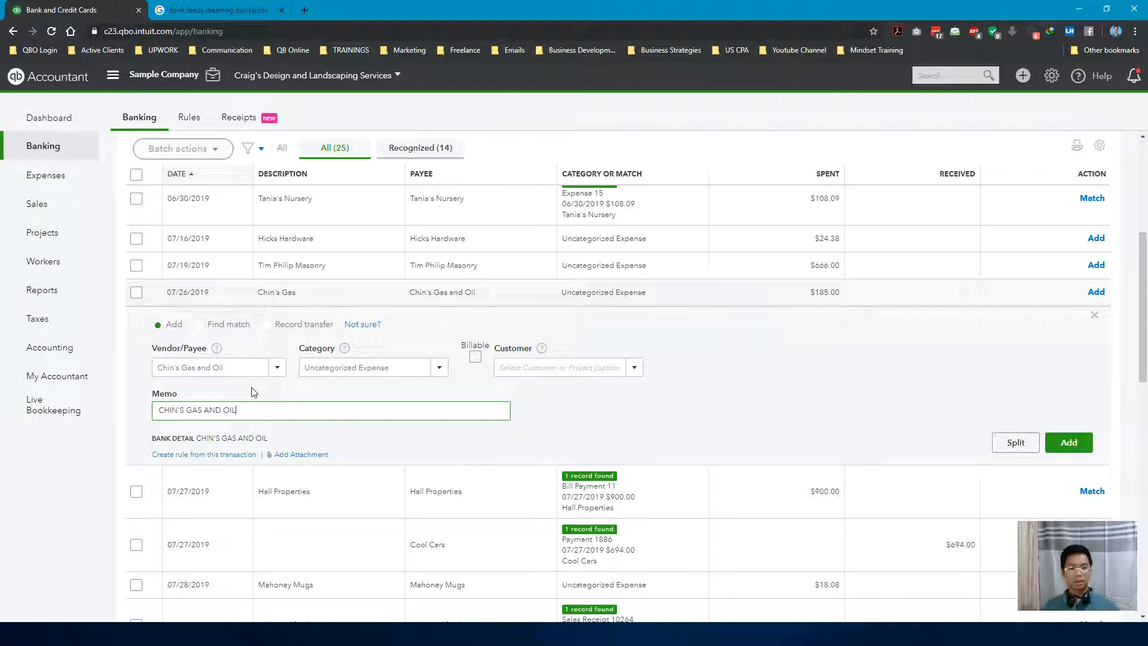
left_click_drag(250, 410, 150, 414)
key("ctrl+c")
left_click(209, 367)
key("ctrl+v")
Try to find a category for the Chin's Gas transaction by searching for "gas" and "Vehic"
left_click(388, 368)
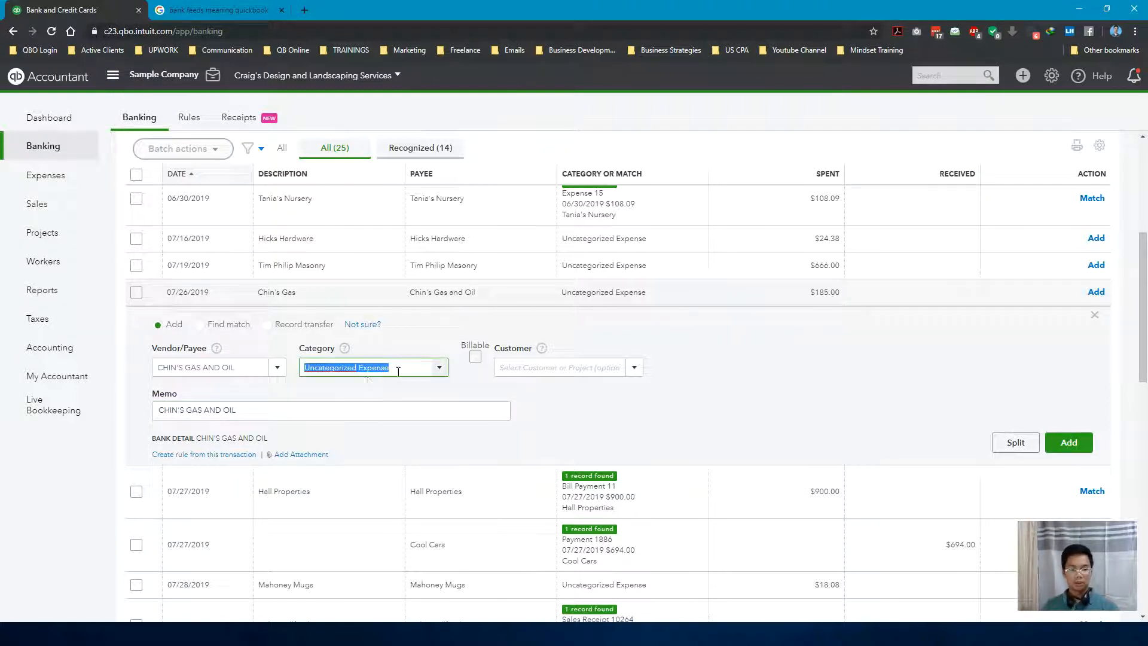
type("gas")
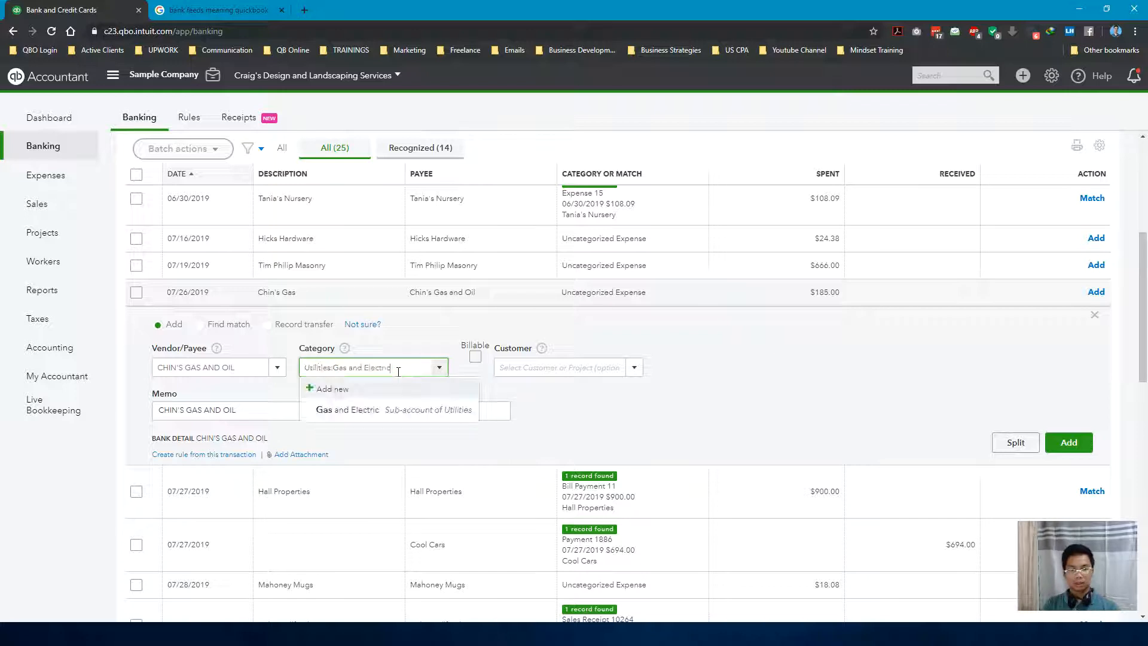
left_click_drag(387, 367, 282, 370)
type("Ve")
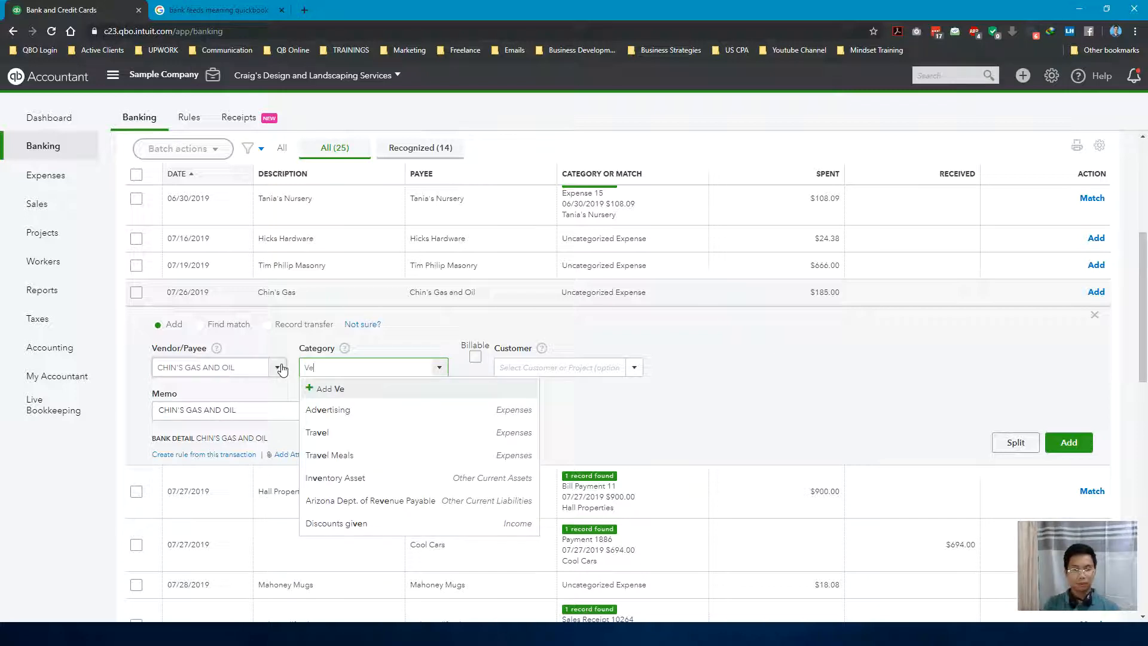
type("hic")
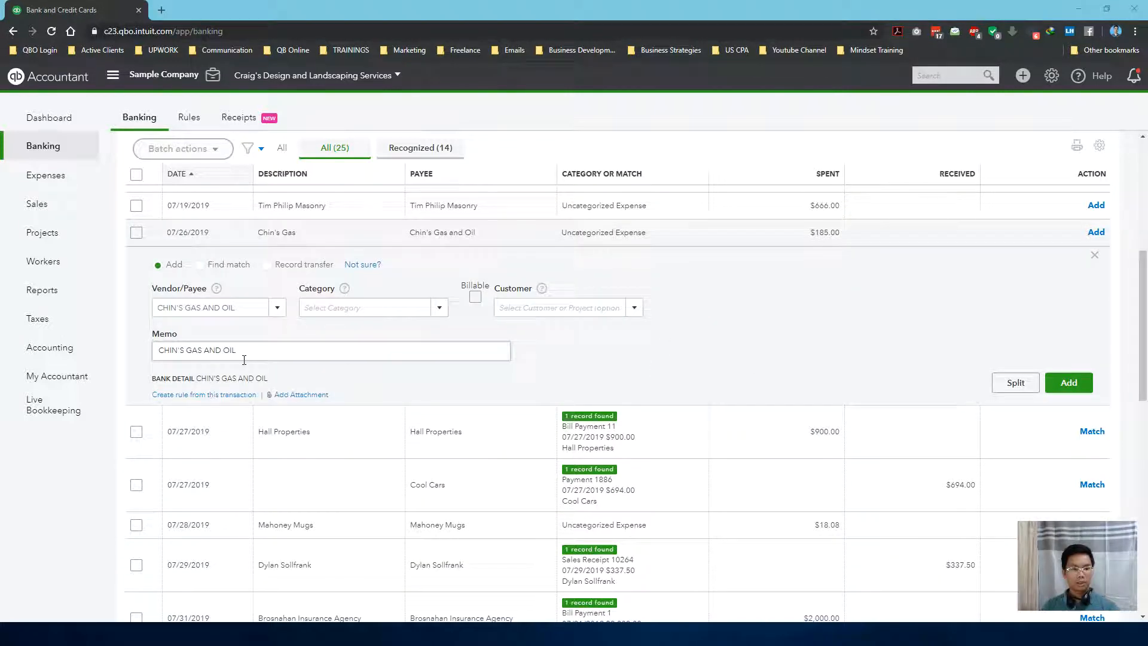
left_click(287, 350)
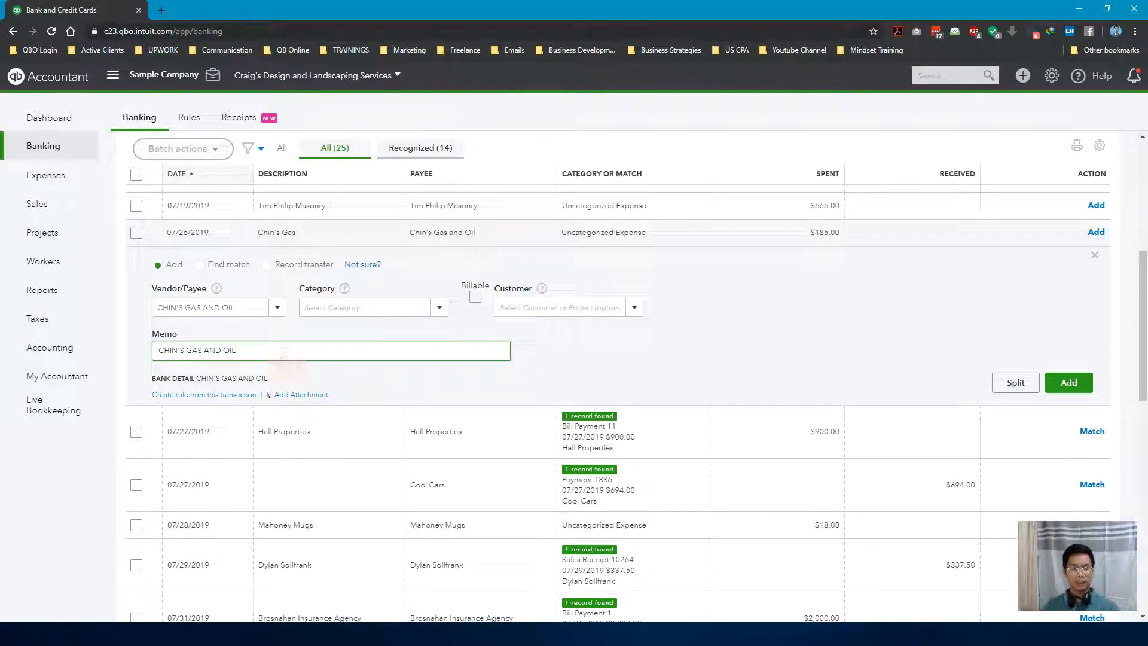
left_click_drag(271, 352, 172, 350)
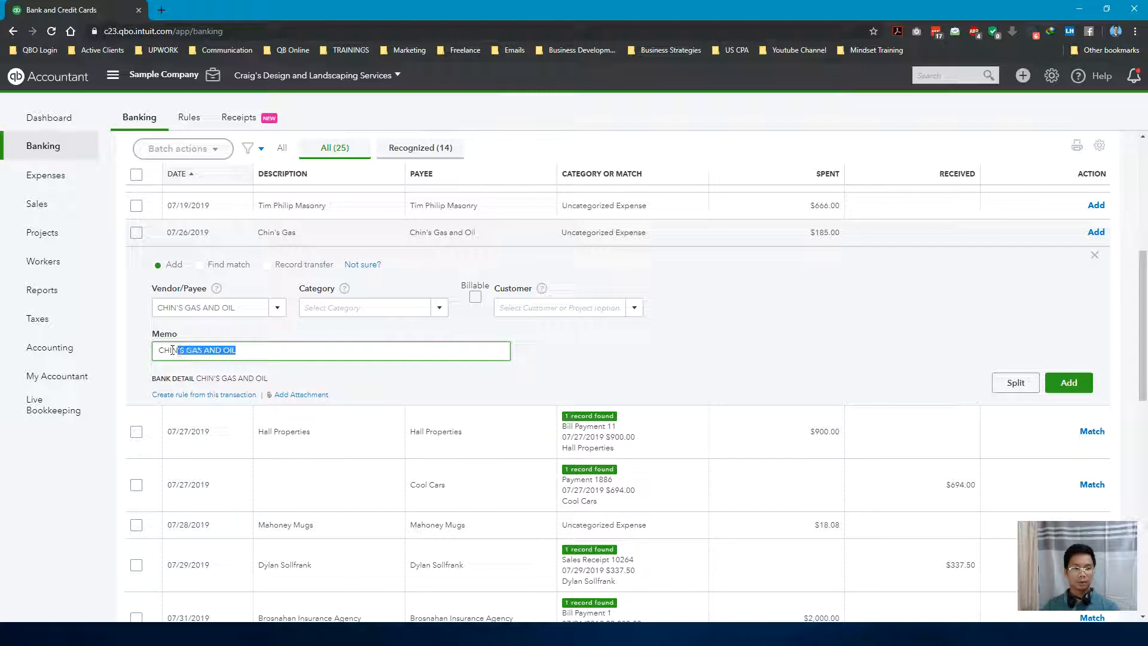
left_click(238, 349)
Add a new Education category from the 06/23/2019 Books By Bessie transaction
scroll(550, 290, "up", 2)
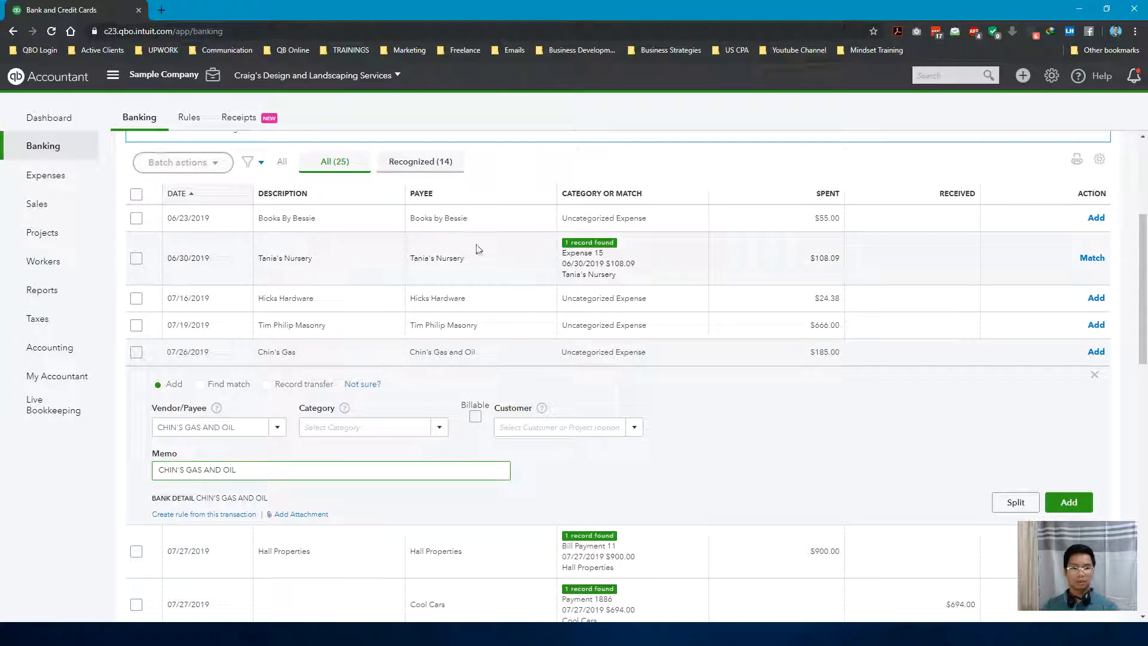
left_click(777, 218)
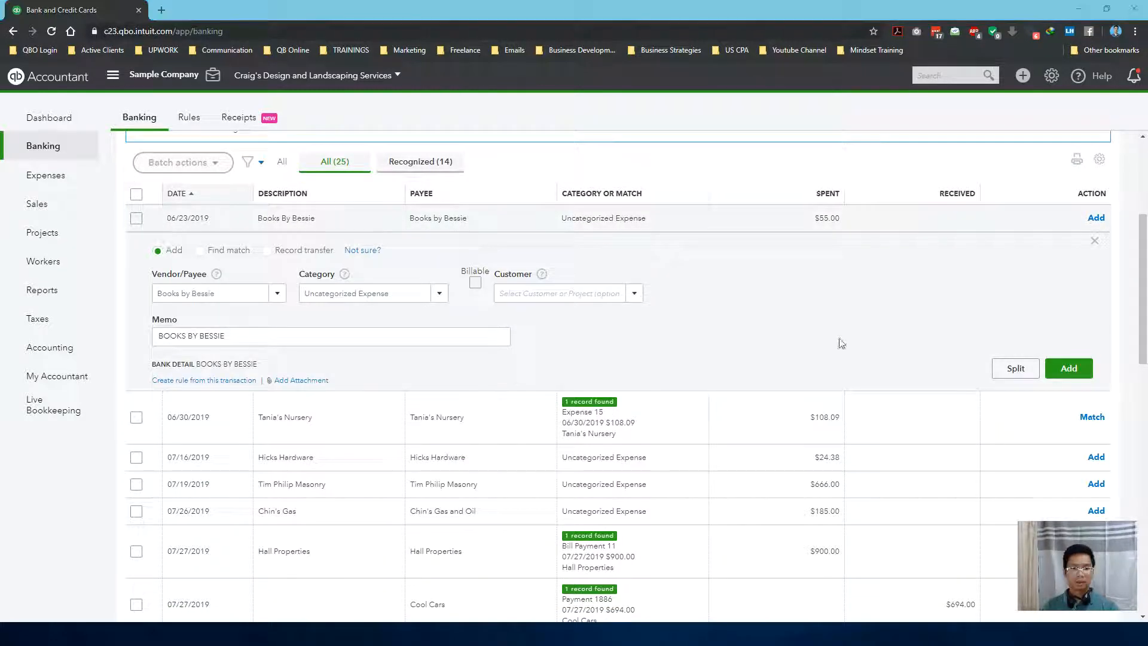
left_click(362, 290)
type("Edcuat")
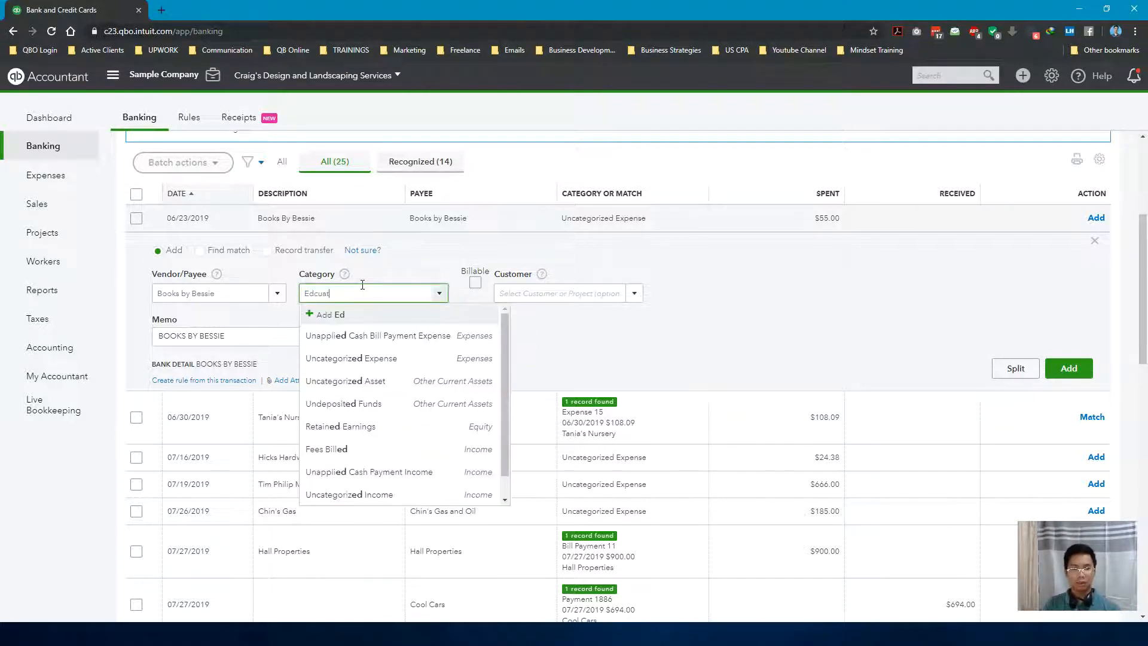
type("ion")
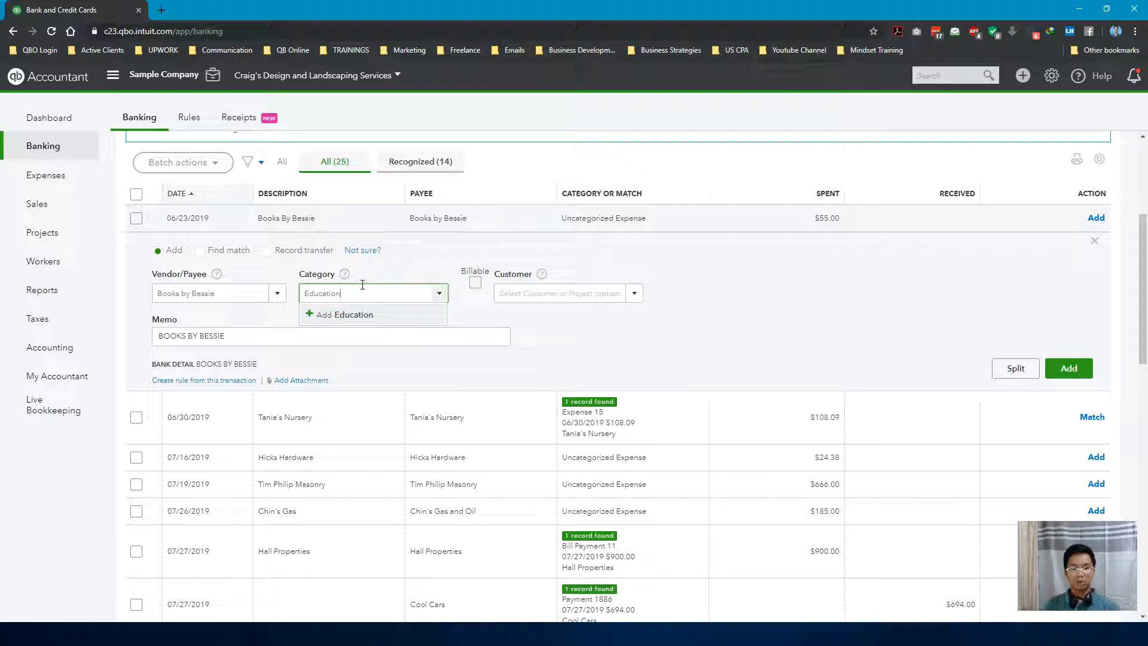
left_click(362, 319)
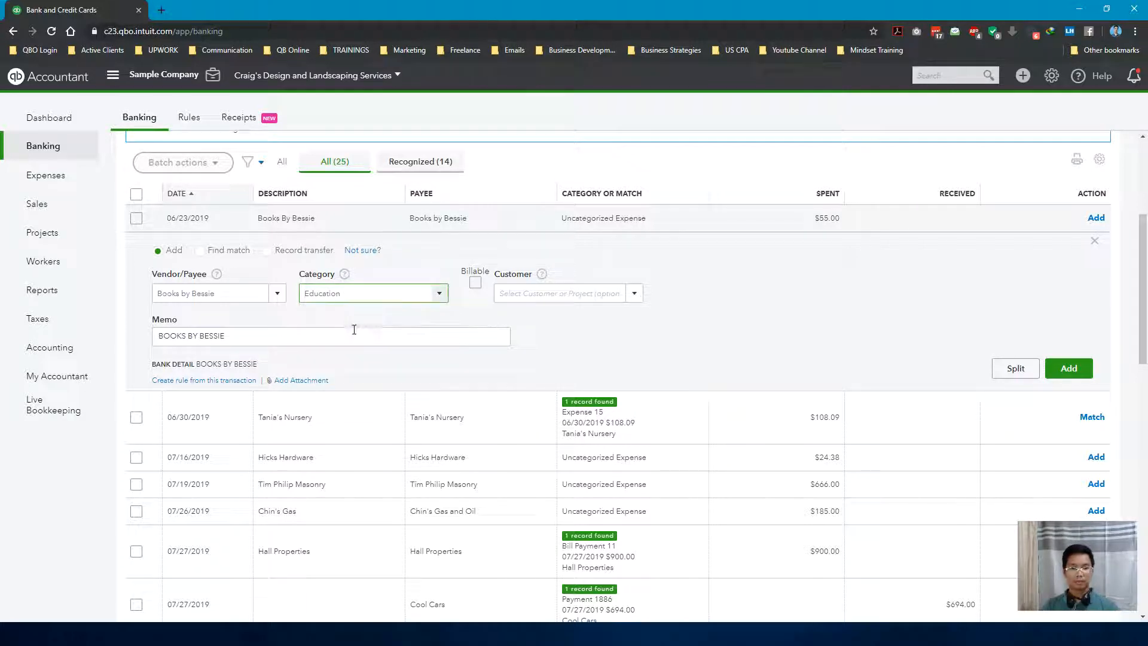
Set the Education account's detail type to Other Business Expenses and save the account
left_click(469, 246)
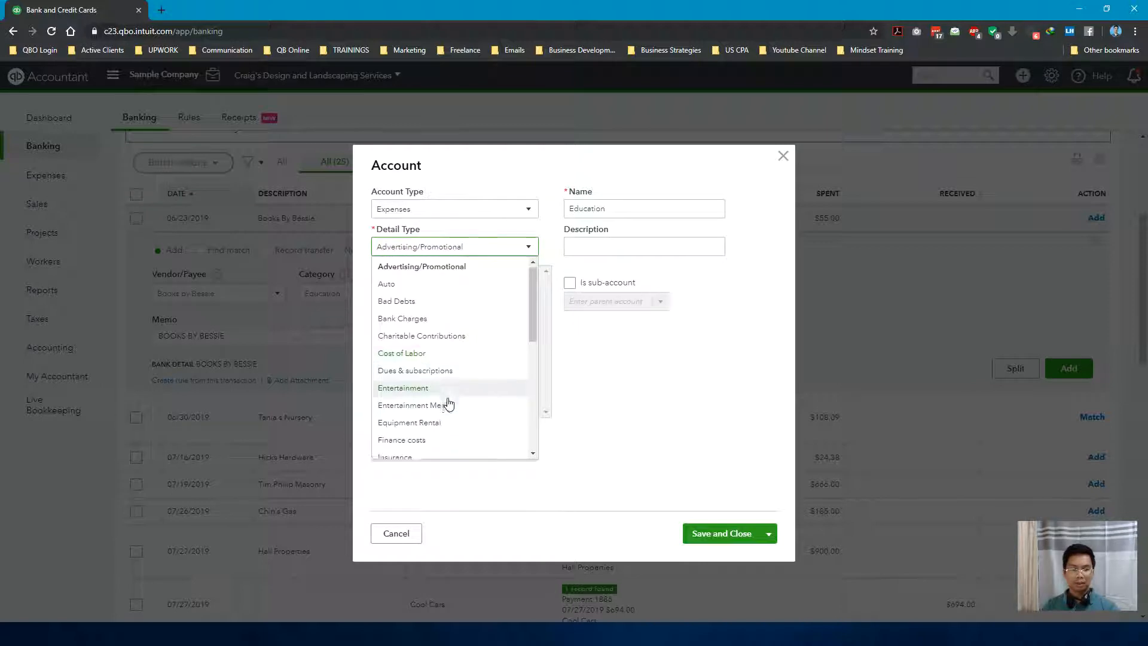
scroll(450, 413, "down", 2)
scroll(450, 419, "down", 1)
left_click(418, 349)
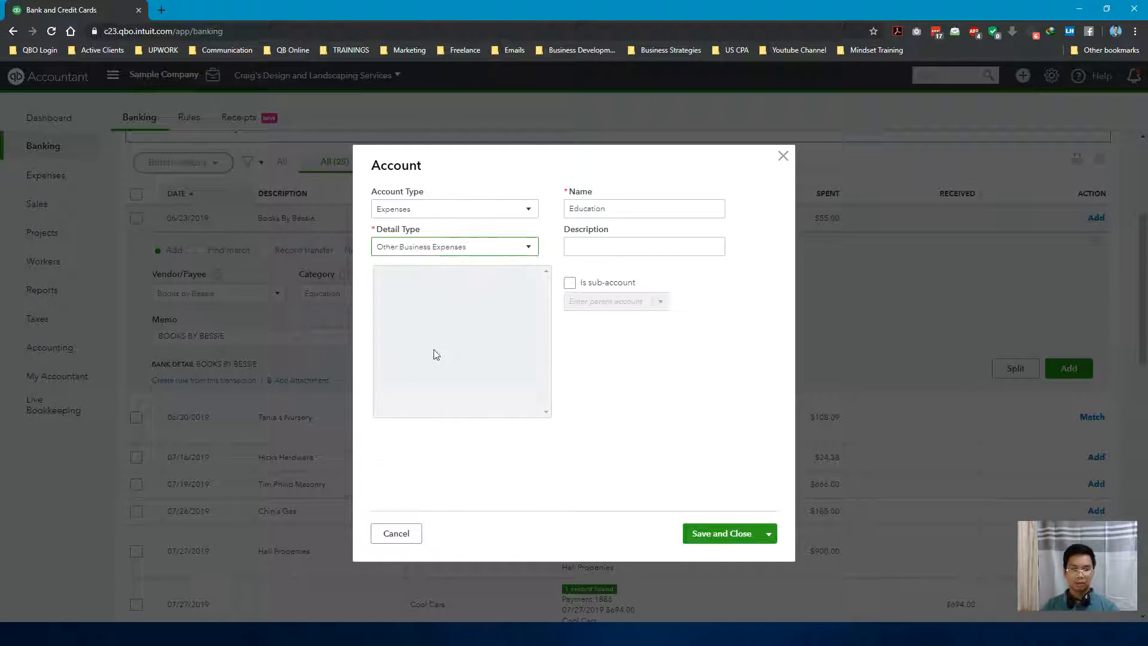
left_click(720, 537)
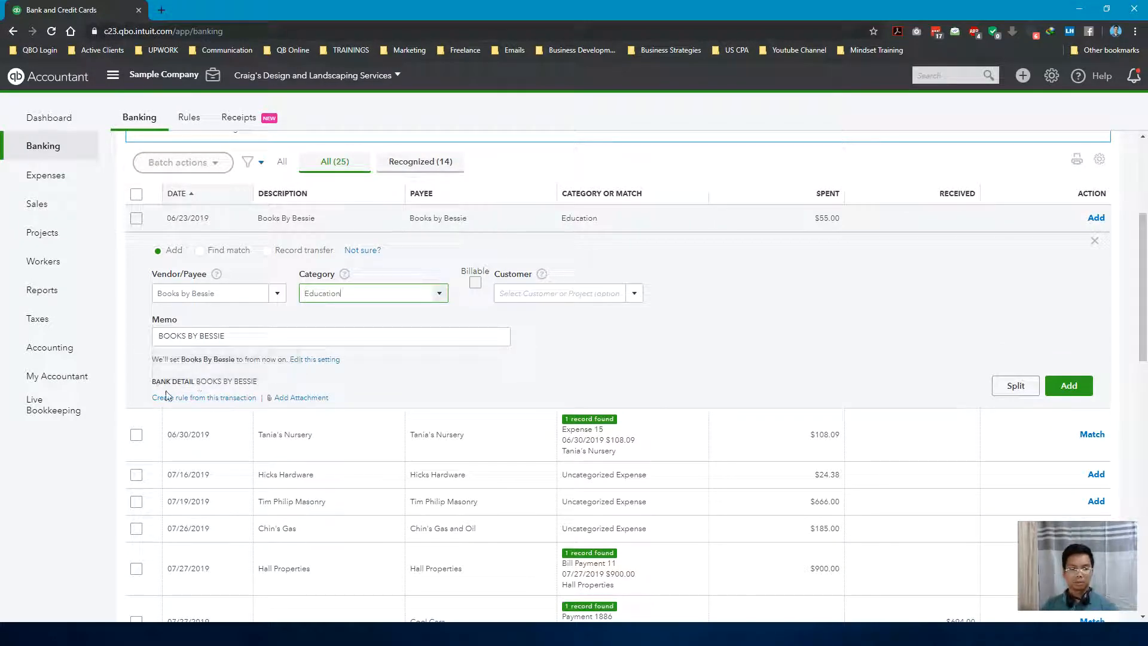
Create a bank rule from the 06/23/2019 Books By Bessie transaction and name it Books By Bessie
left_click(230, 398)
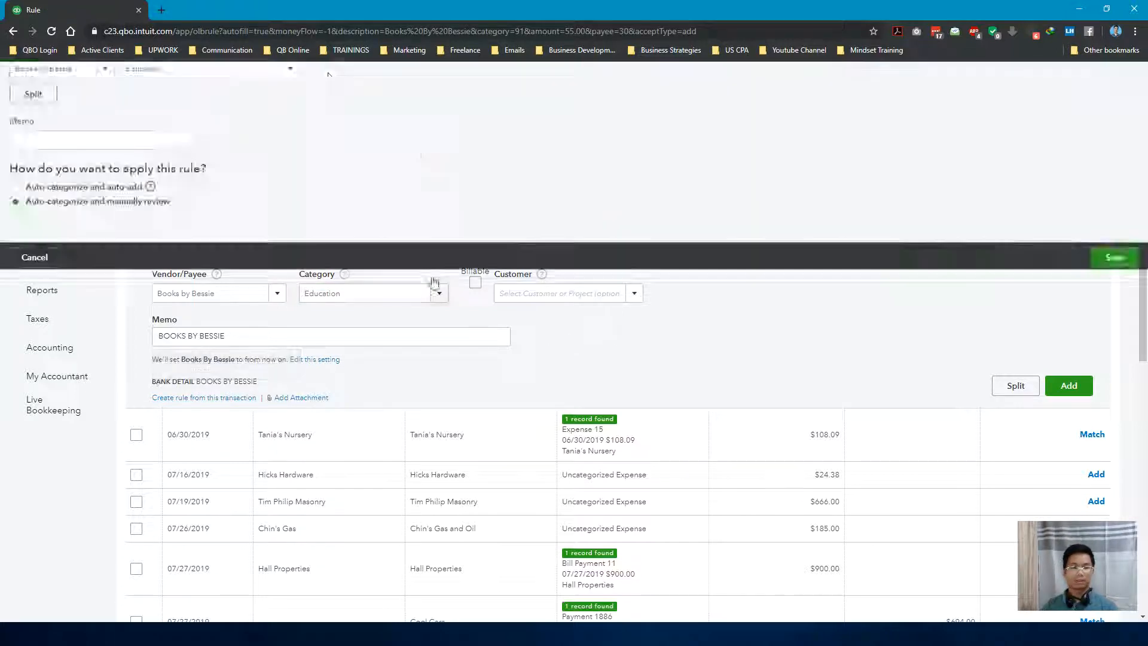
left_click(74, 146)
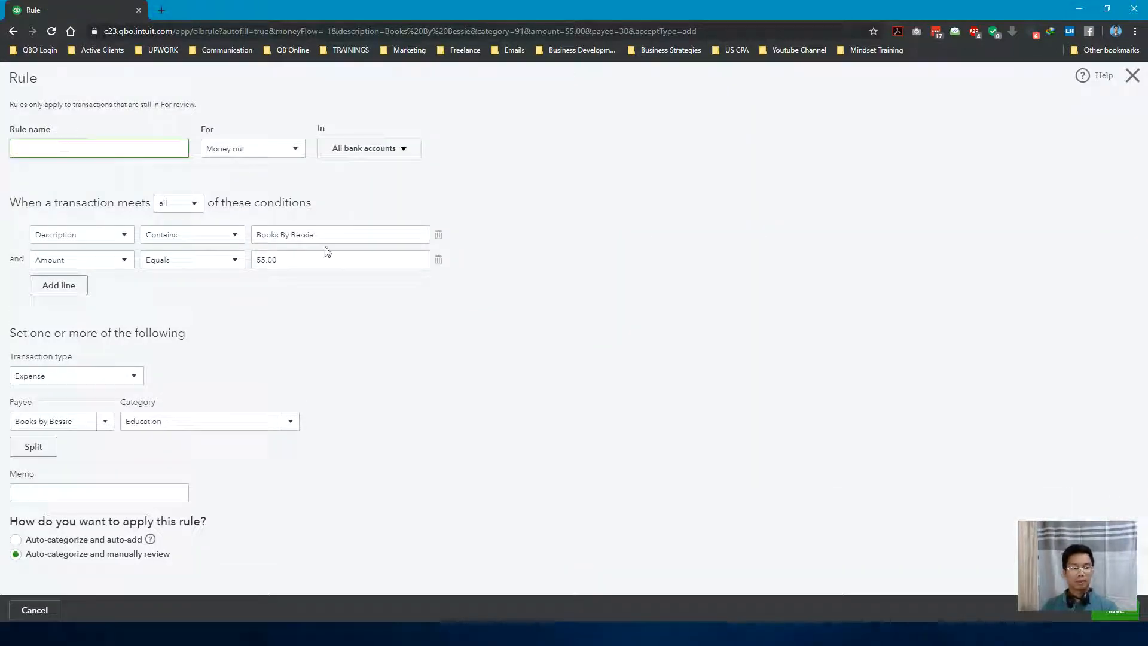
left_click_drag(330, 233, 227, 238)
key("ctrl+c")
left_click(64, 146)
key("ctrl+v")
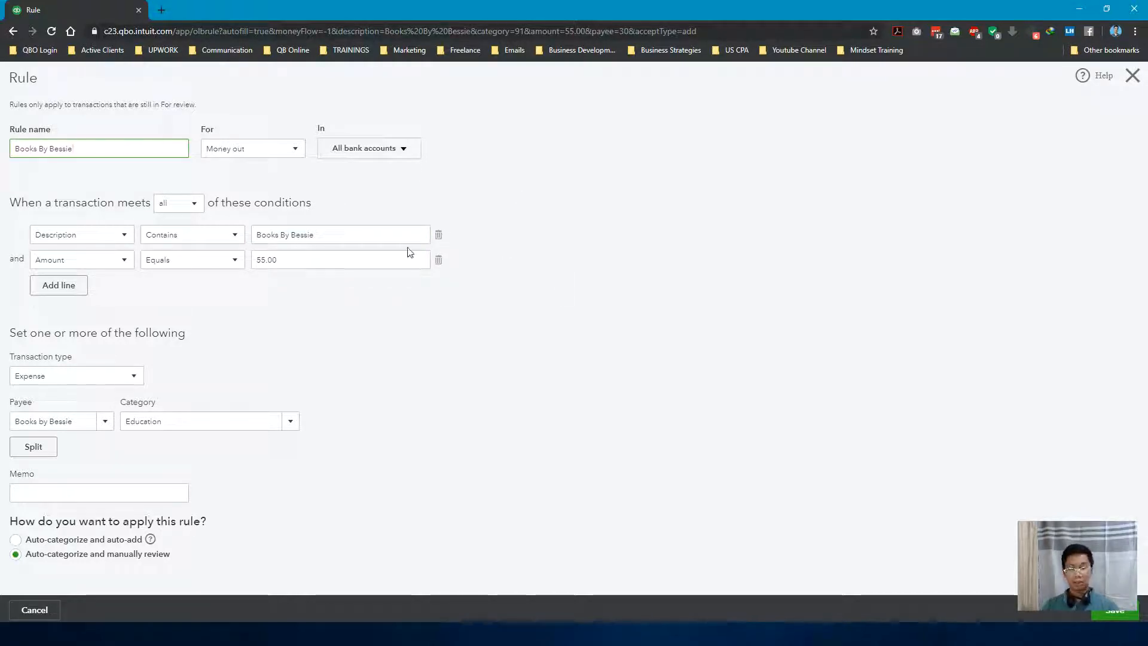
Restrict the Books By Bessie rule to the Checking bank account only
left_click(400, 150)
left_click(345, 174)
left_click(336, 199)
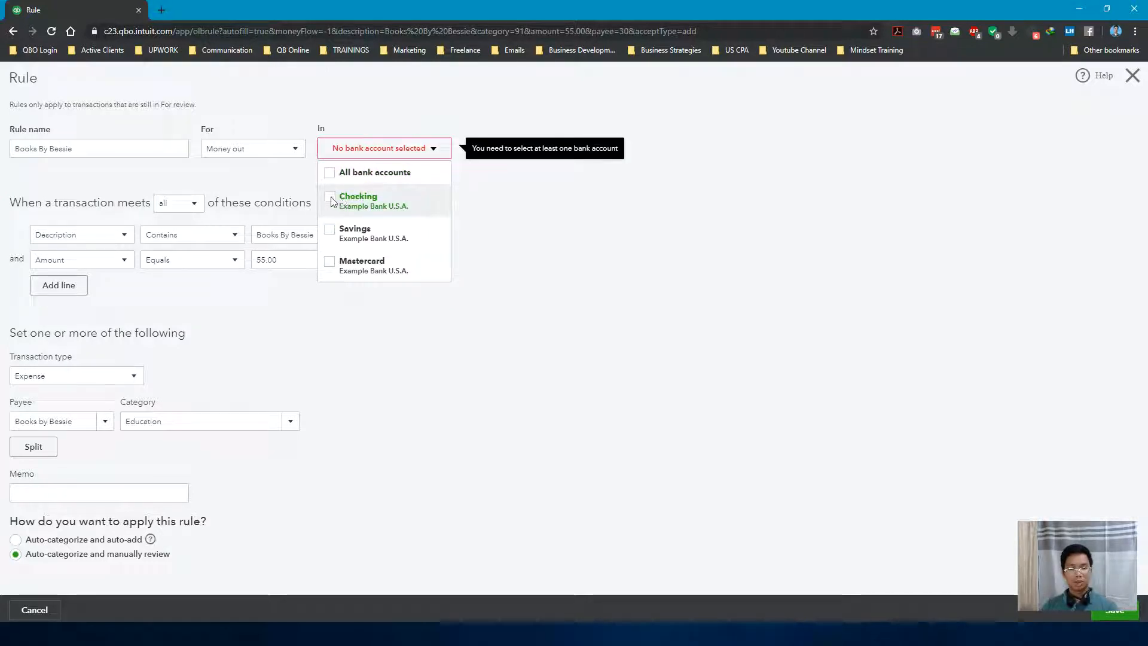
left_click(645, 264)
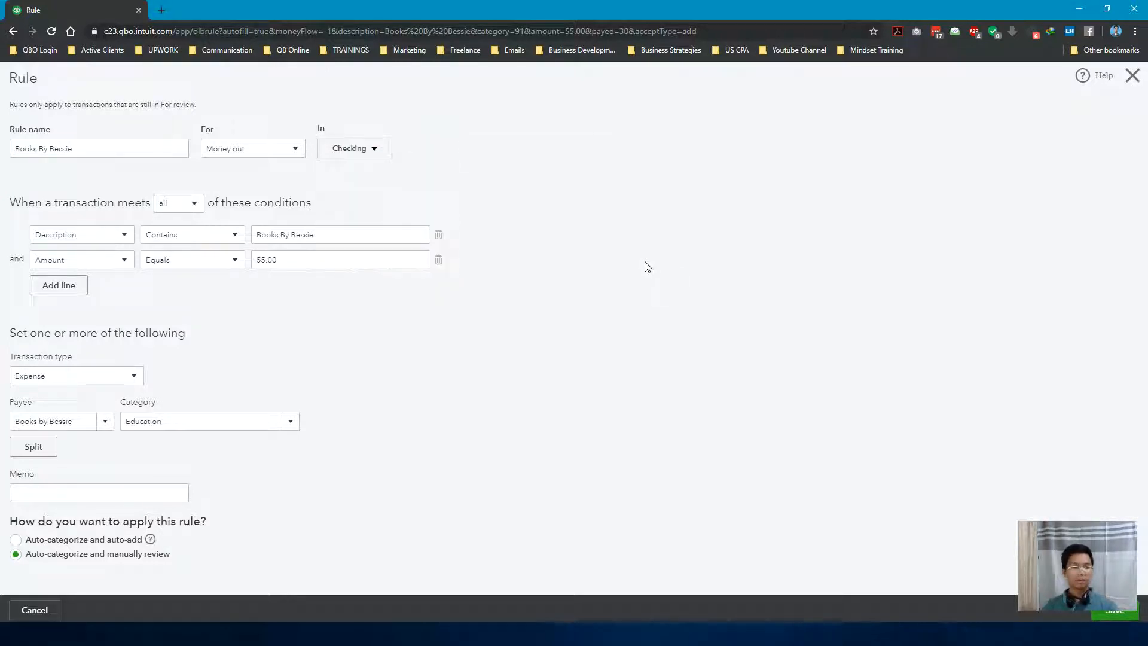
Remove the amount condition from the Books By Bessie rule and save the rule
left_click(440, 261)
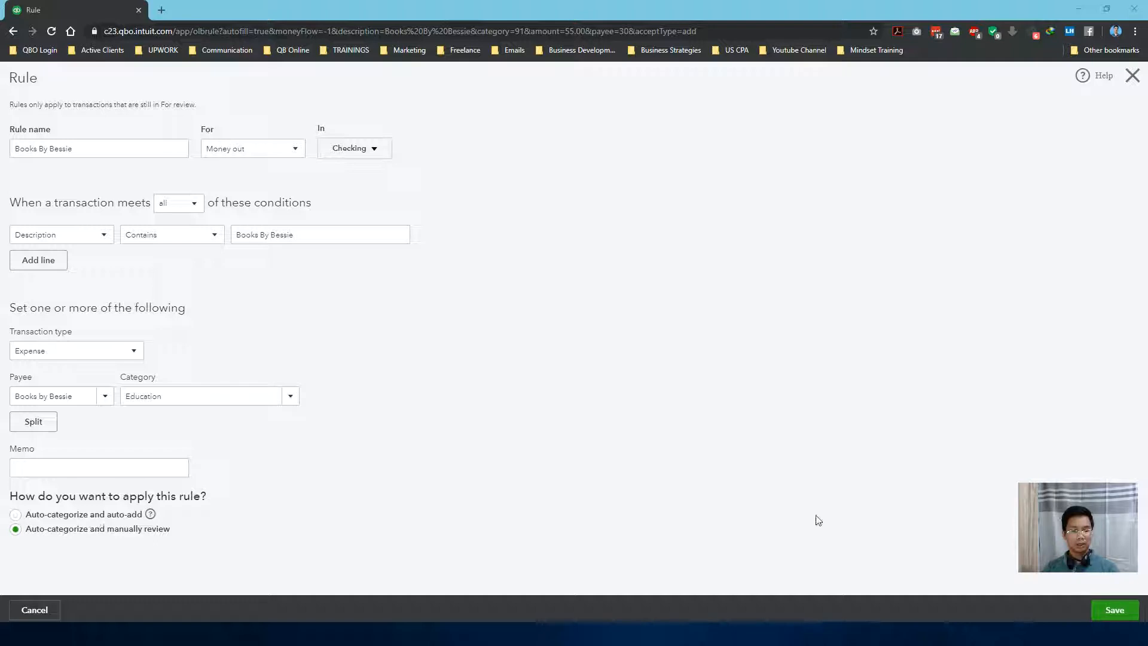
mouse_move(1066, 523)
left_mouse_down()
mouse_move(1069, 514)
mouse_move(1067, 532)
left_mouse_up()
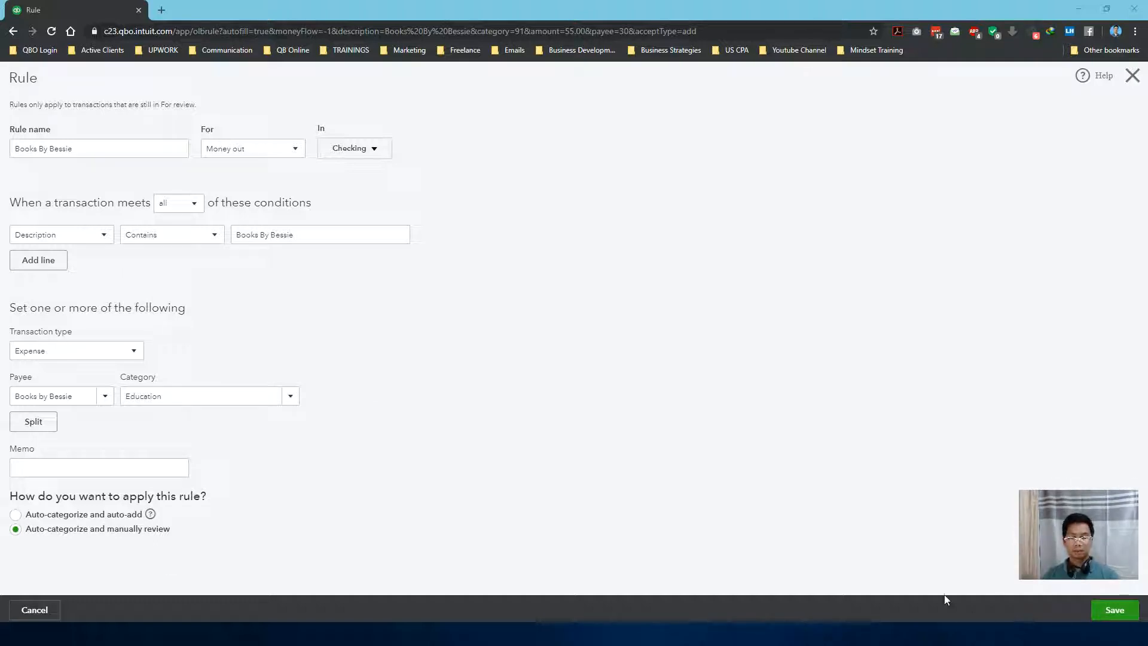
left_click(1113, 614)
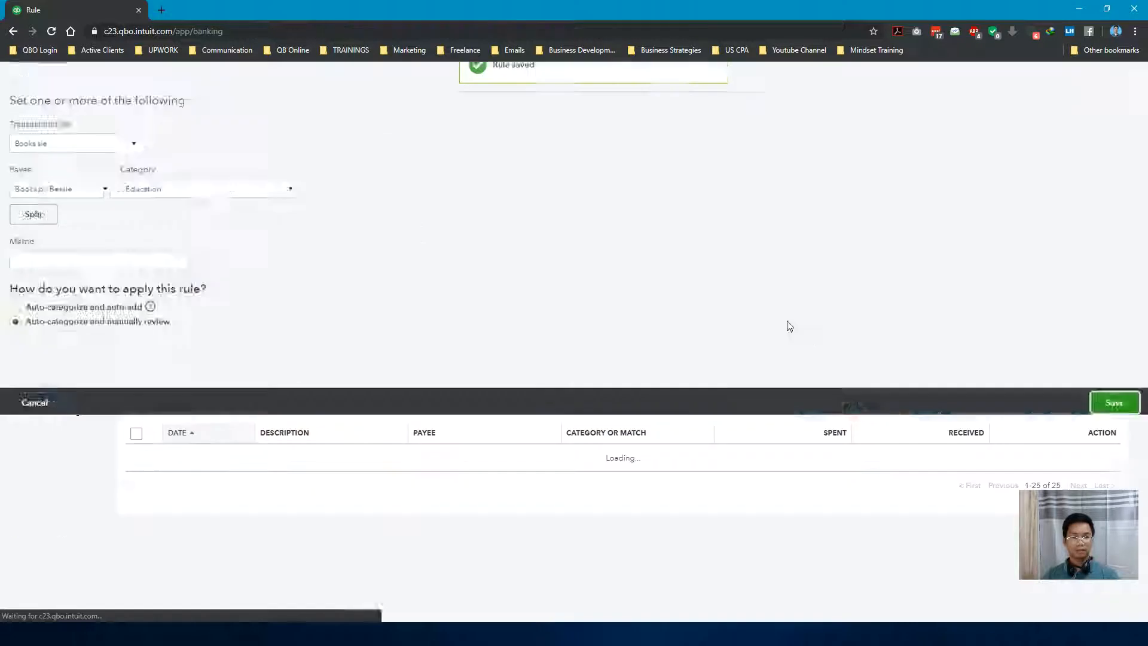
Examine the 06/23/2019 Books By Bessie transaction's details, including its category and applied rule
scroll(641, 310, "down", 3)
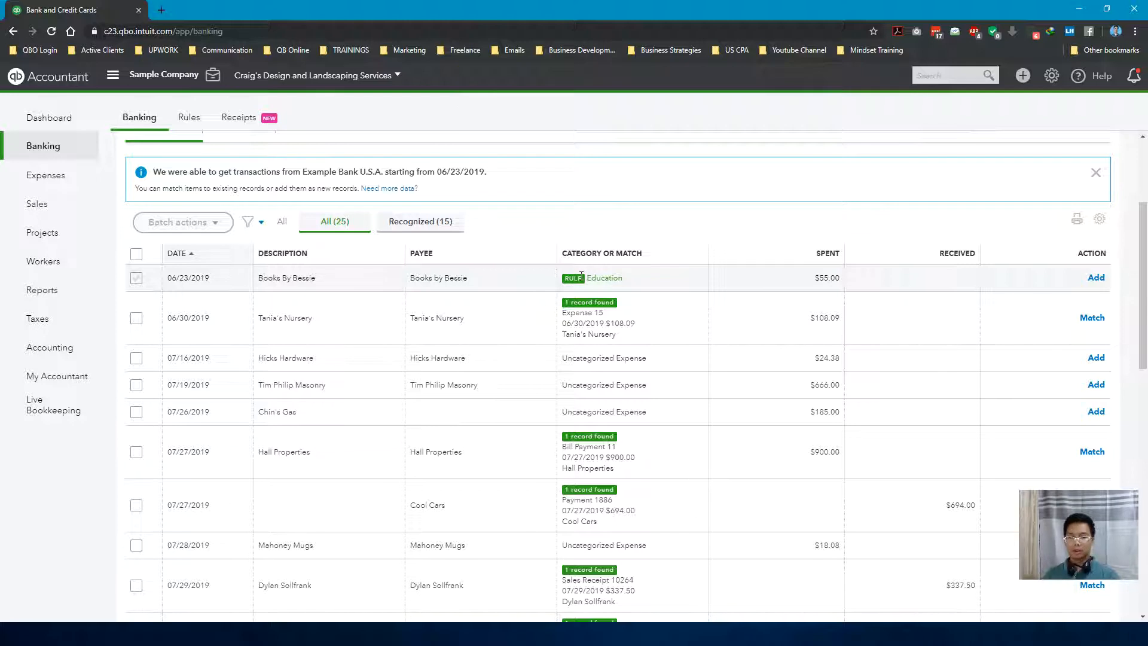
left_click(507, 282)
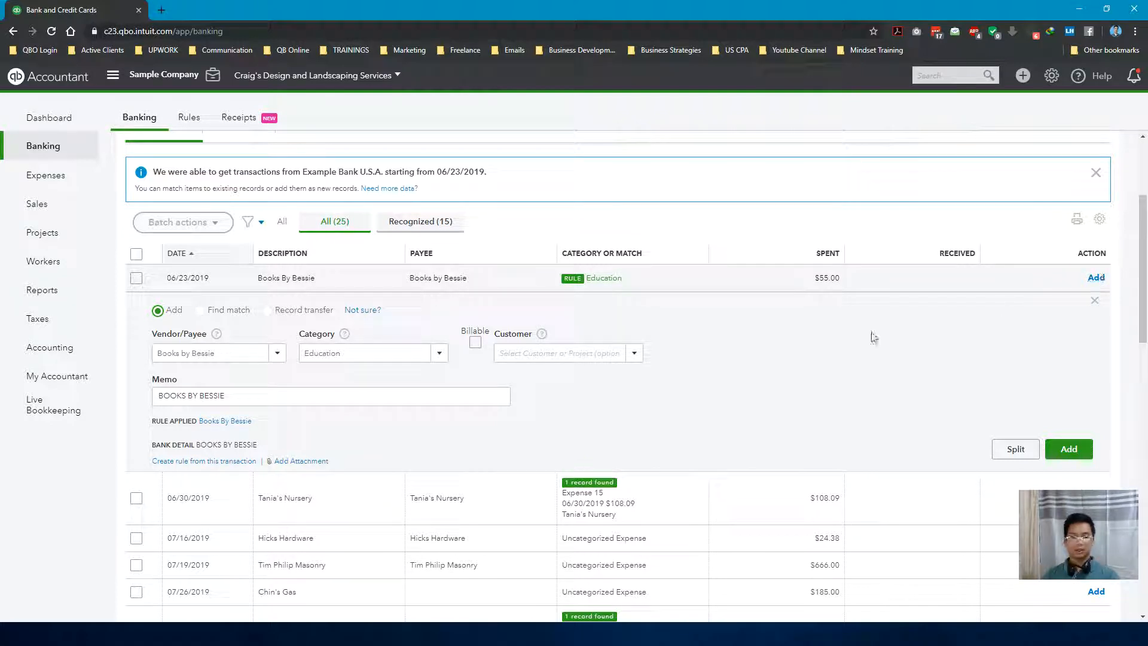
scroll(850, 343, "down", 1)
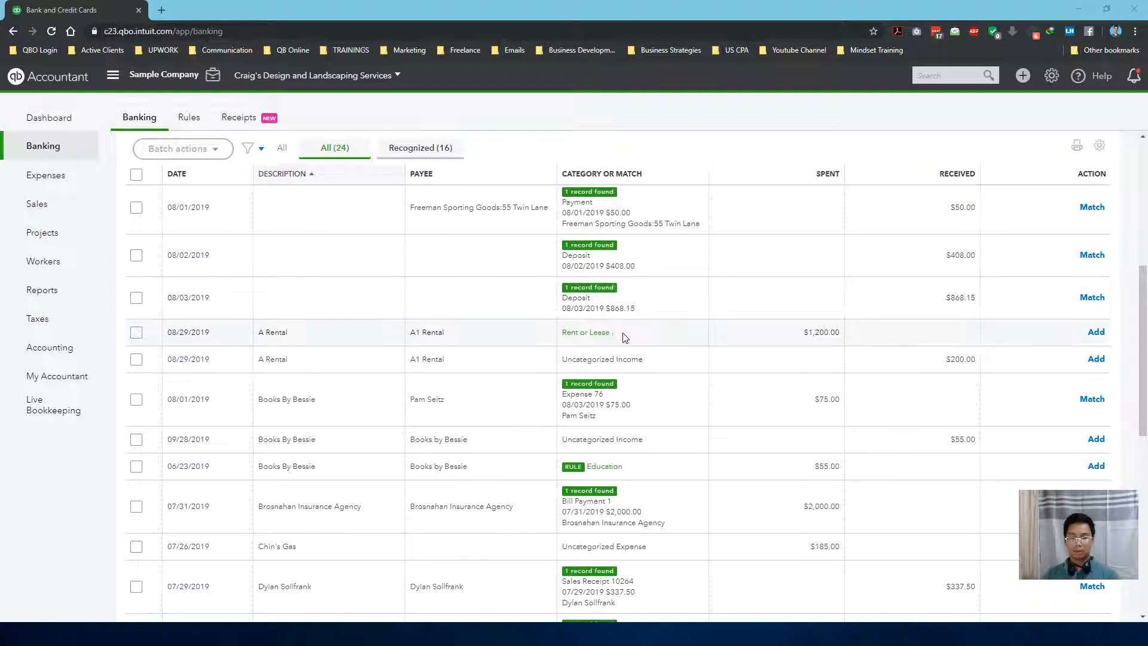
Open the $1,200.00 A Rental transaction of 08/29/2019 to examine its suggested Rent or Lease category
left_click(569, 333)
mouse_move(563, 332)
left_mouse_down()
mouse_move(619, 337)
mouse_move(566, 328)
left_mouse_up()
left_click(621, 340)
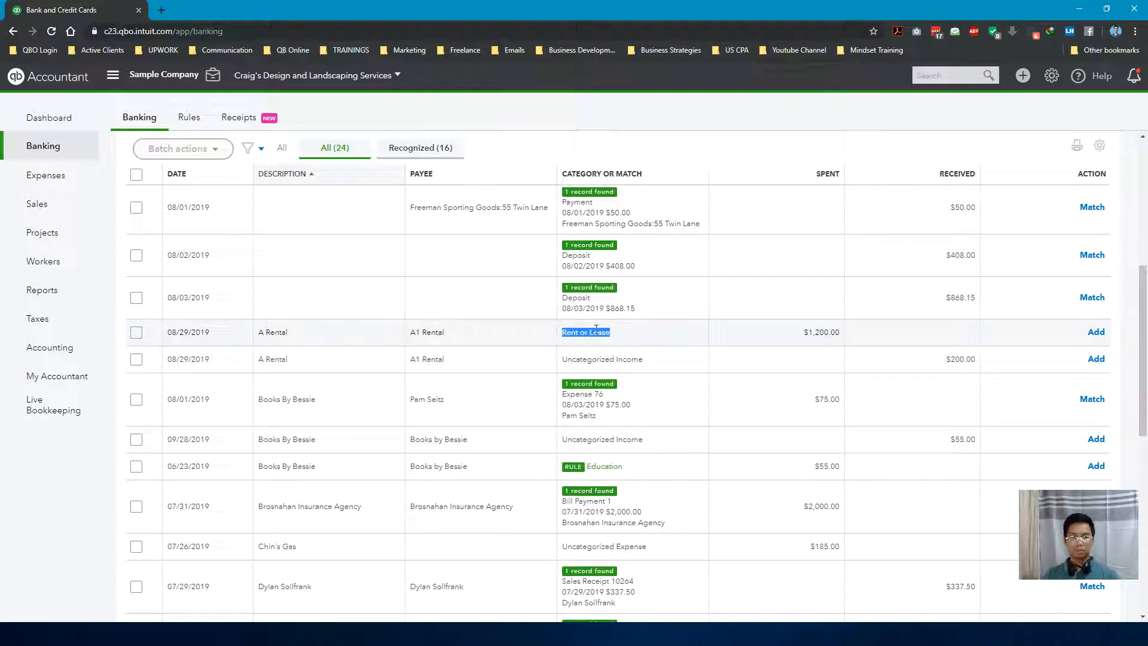
left_click(633, 339)
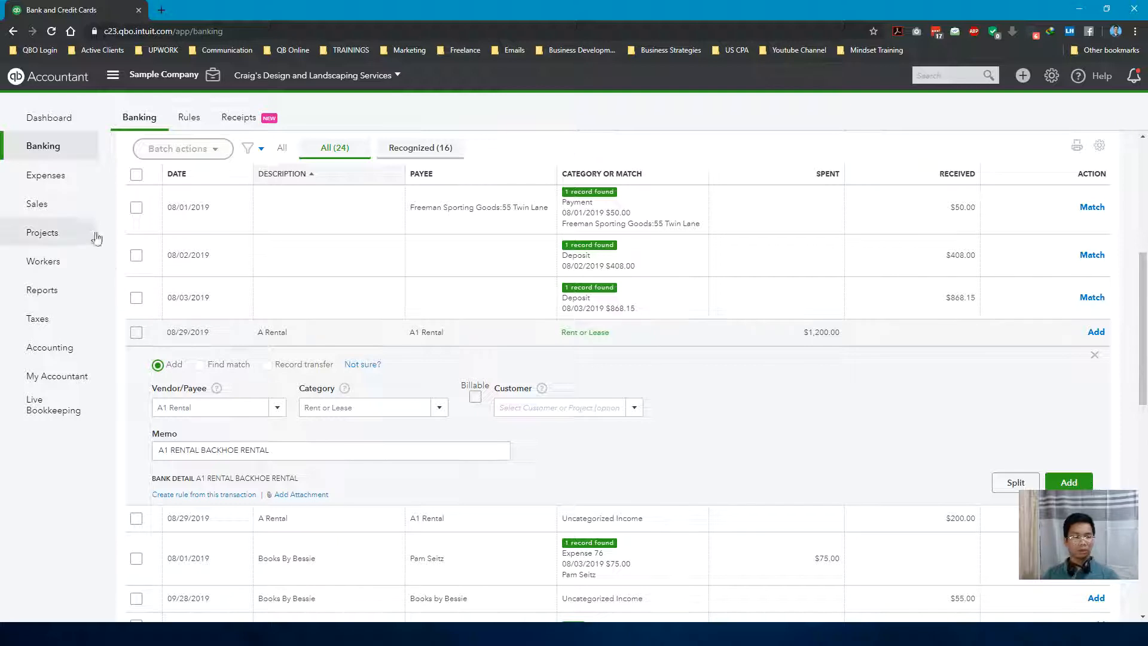
Open Vendors in a new browser tab and check how A1 Rental's past transactions were categorized
mouse_move(77, 180)
right_click(110, 204)
left_click(162, 208)
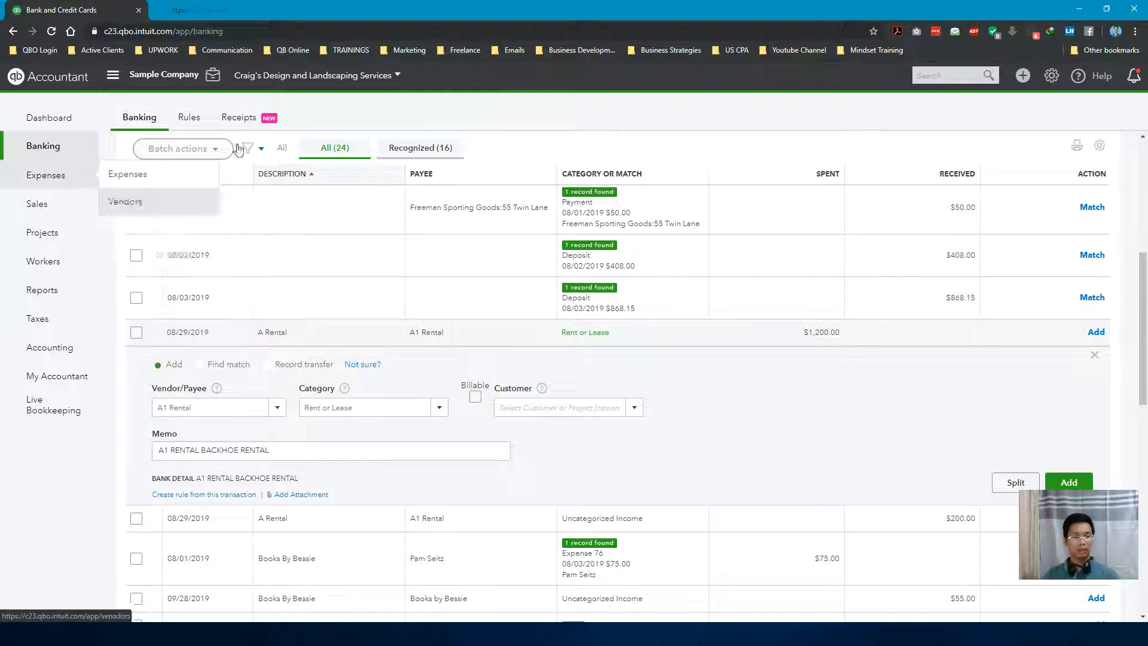
key("ctrl+Tab")
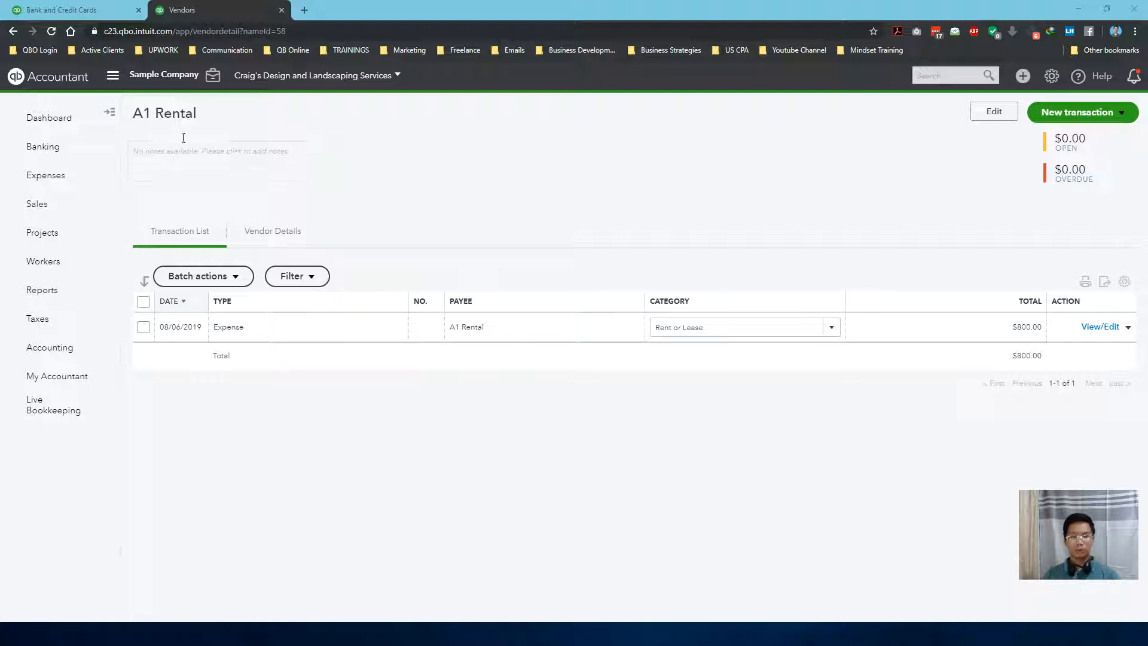
left_click(108, 116)
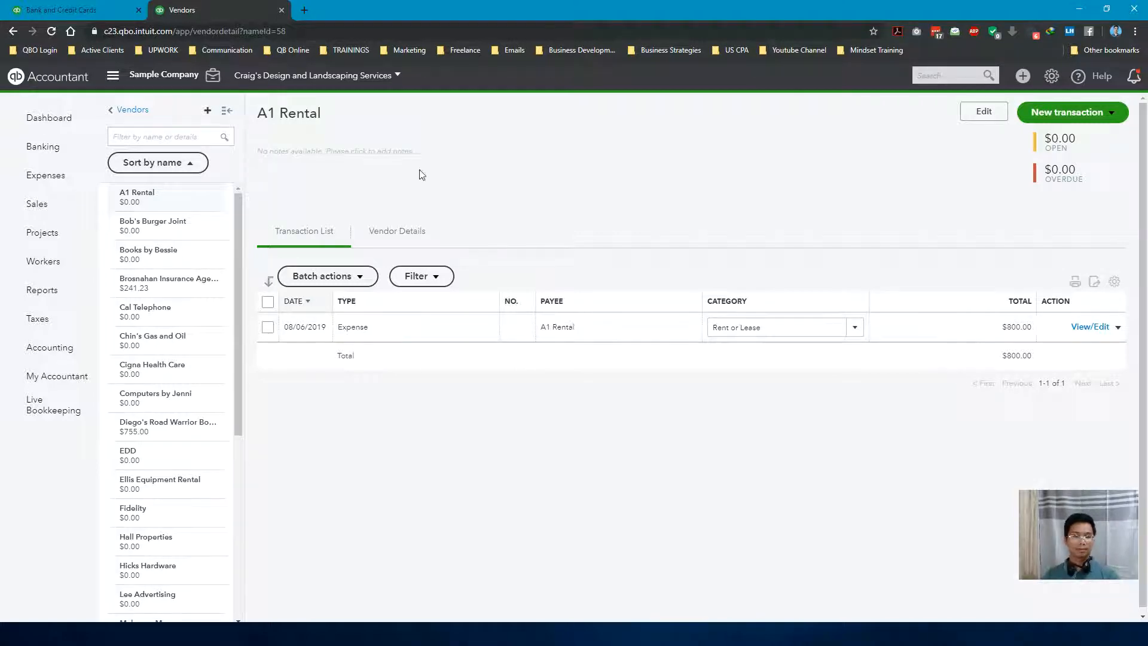
Return to the bank transactions and add the $1,200.00 A Rental expense with the Rent or Lease category
left_click(90, 9)
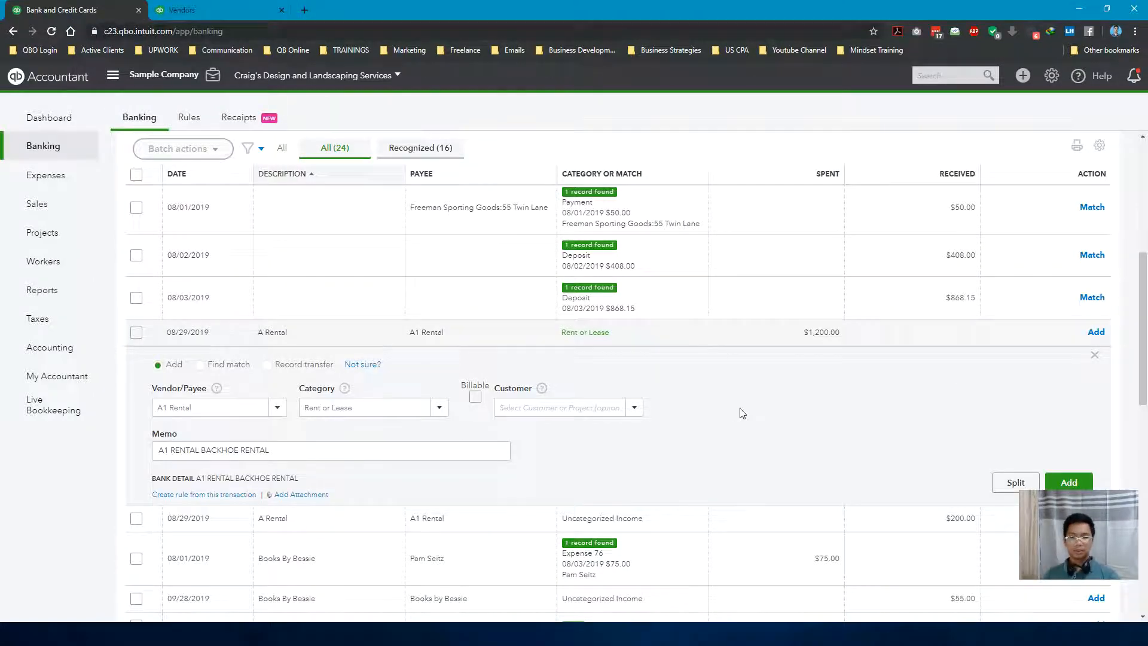
left_click(1095, 332)
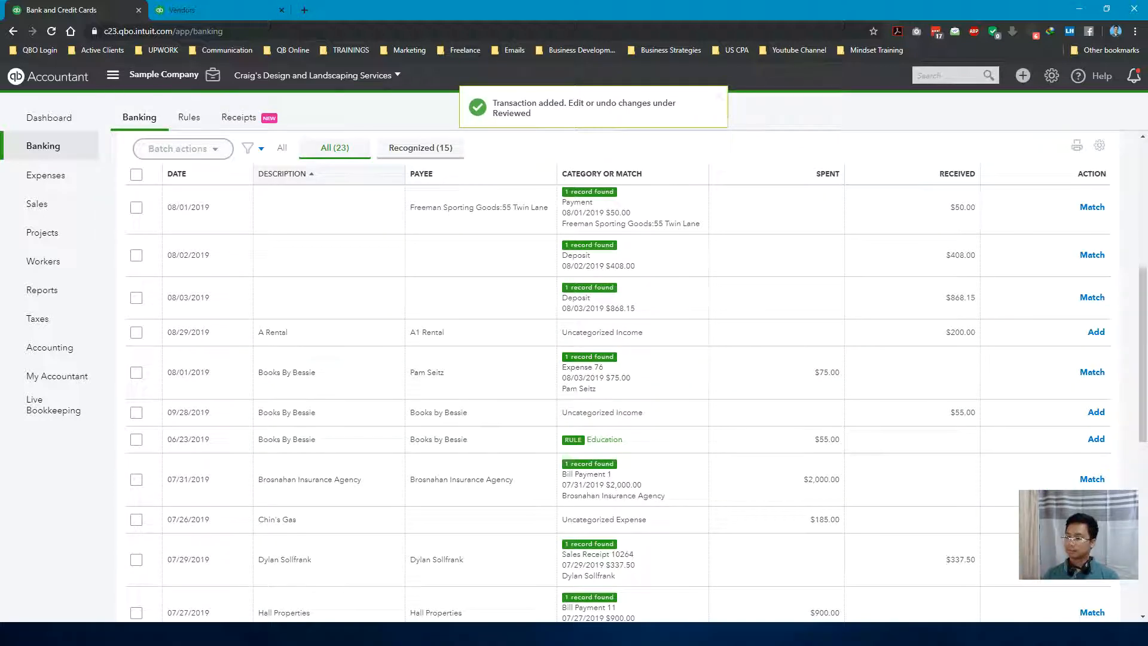
Examine the match suggested for the 08/01/2019 Books By Bessie transaction and add the 06/23/2019 Books By Bessie expense as Education
left_click(720, 380)
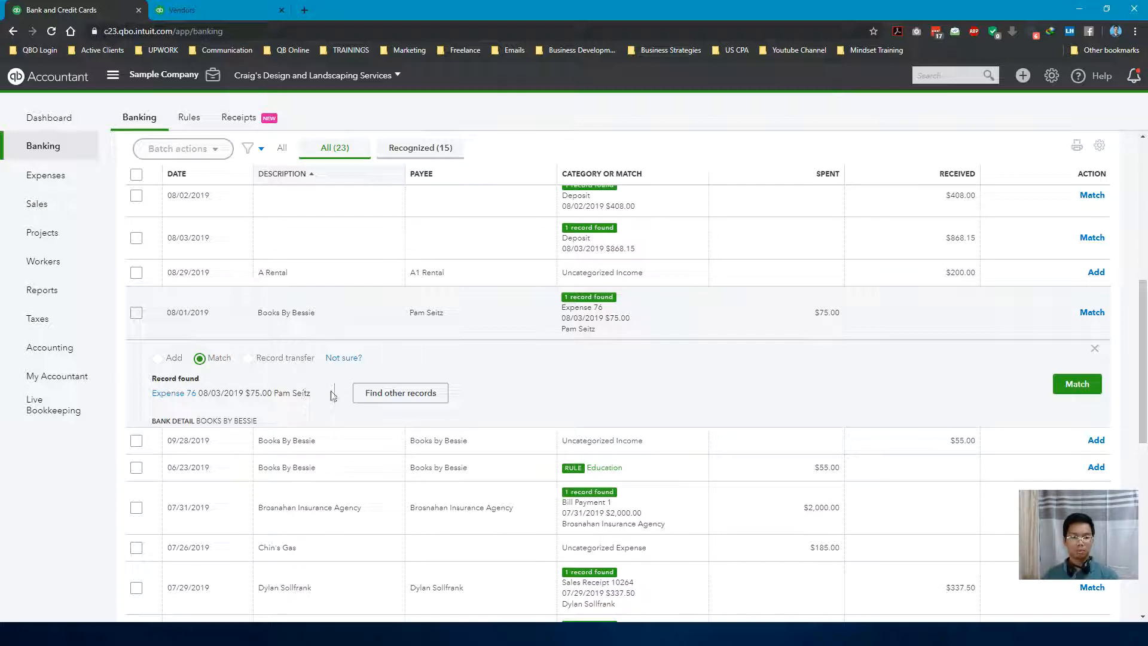
scroll(395, 392, "down", 2)
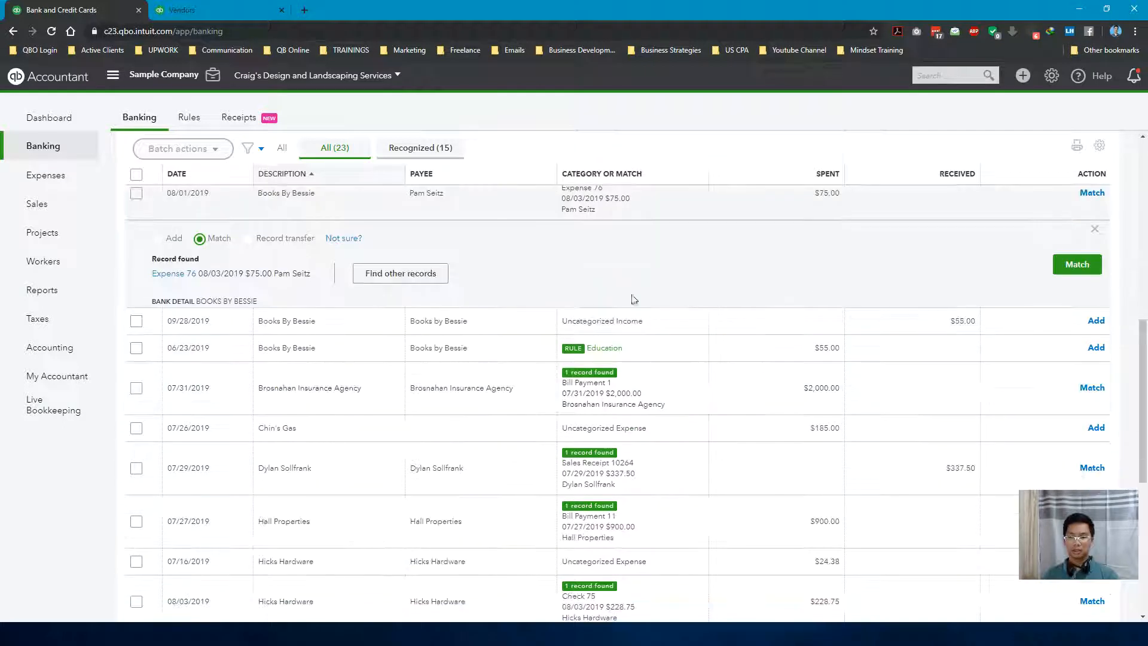
scroll(783, 280, "up", 2)
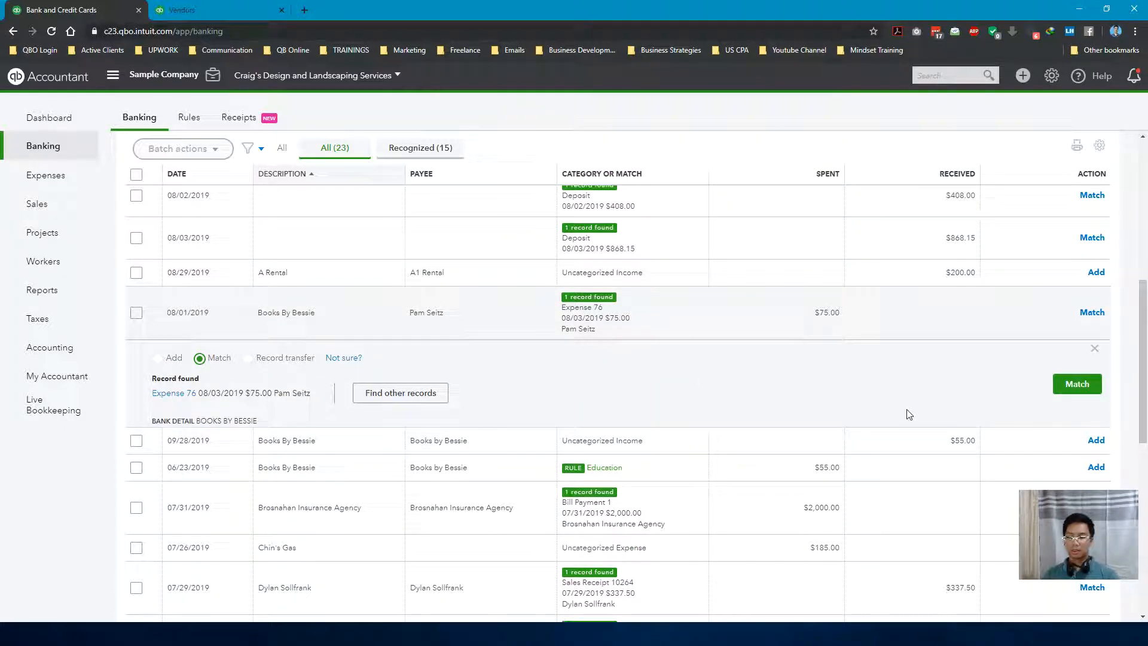
scroll(682, 376, "down", 2)
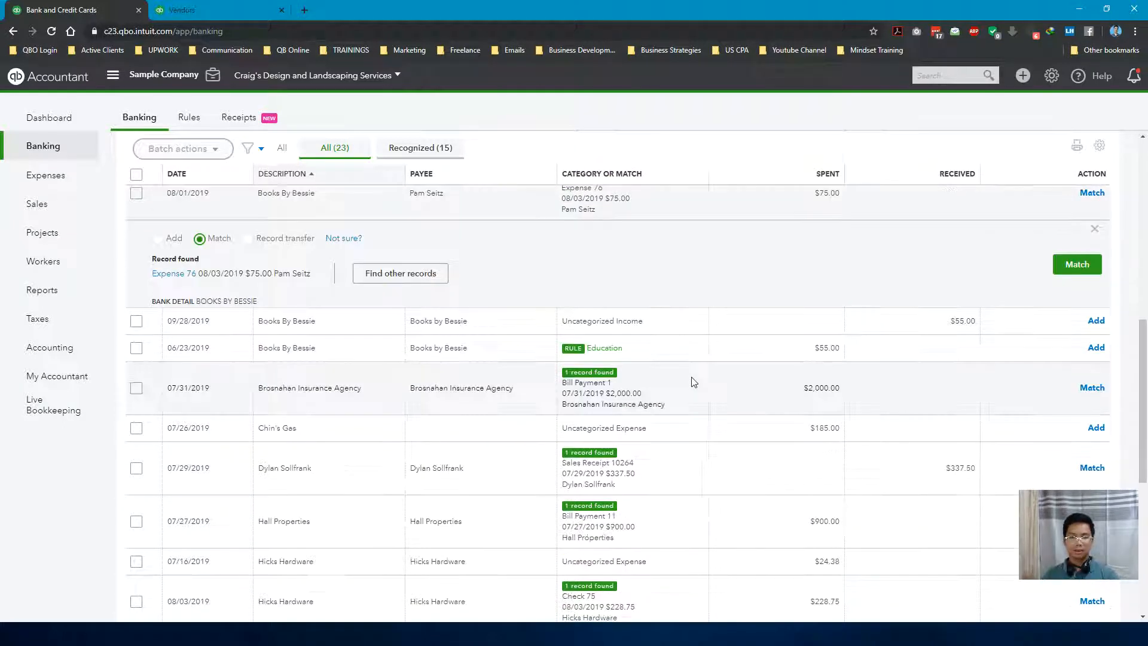
scroll(658, 364, "down", 1)
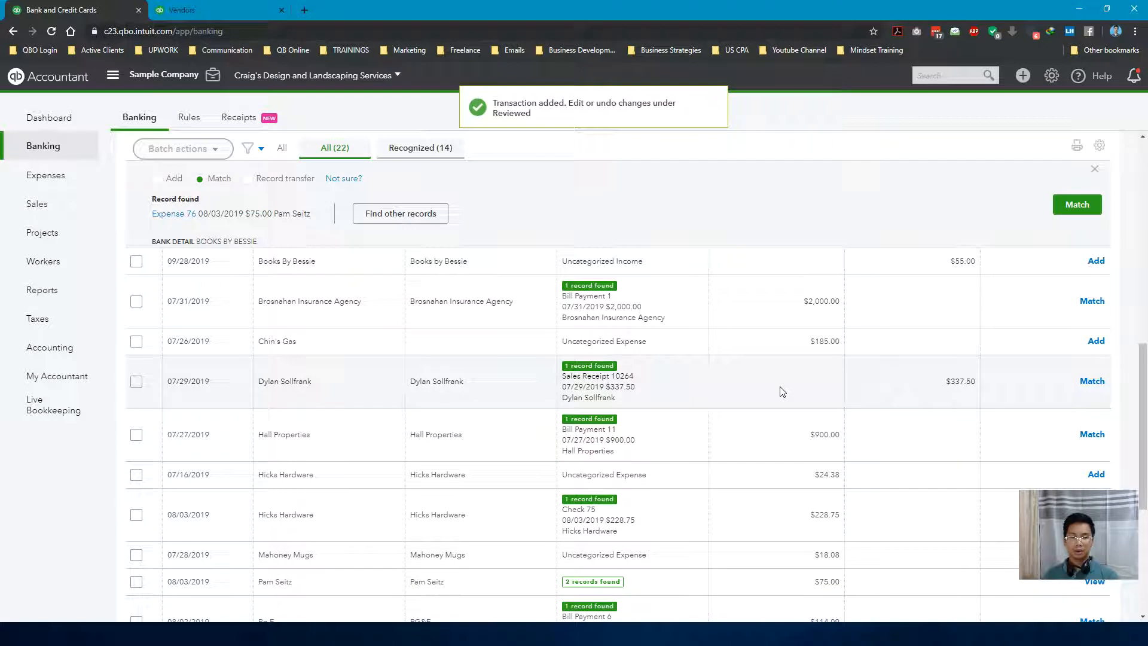
Match the 07/27/2019 Hall Properties transaction to Bill Payment 11
left_click(618, 259)
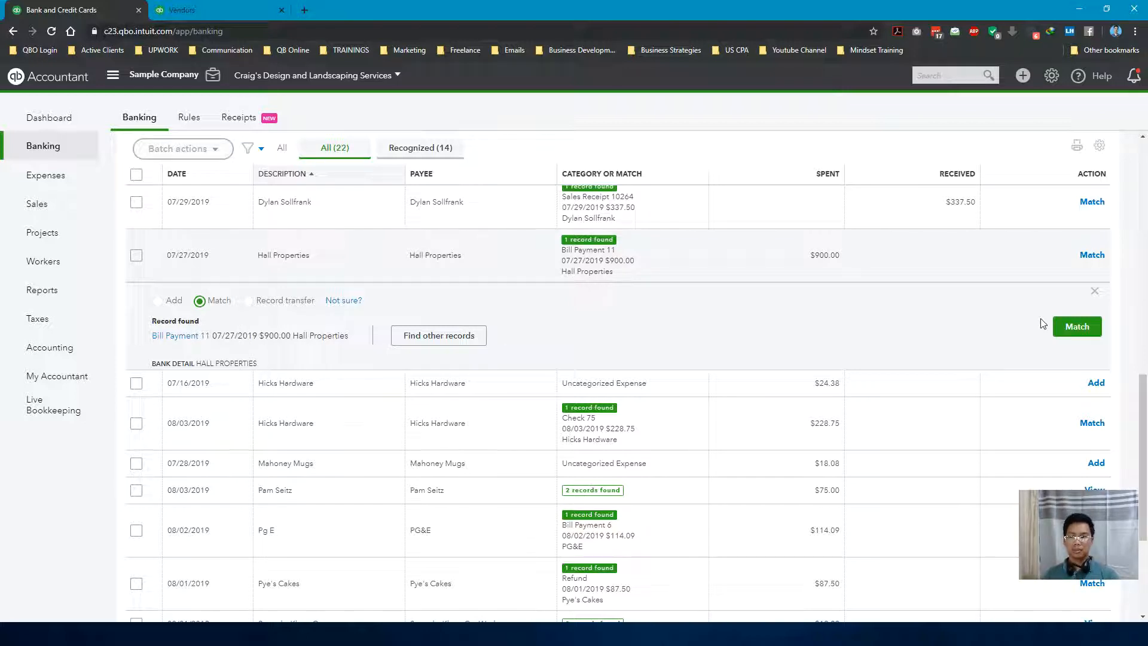
left_click(1074, 327)
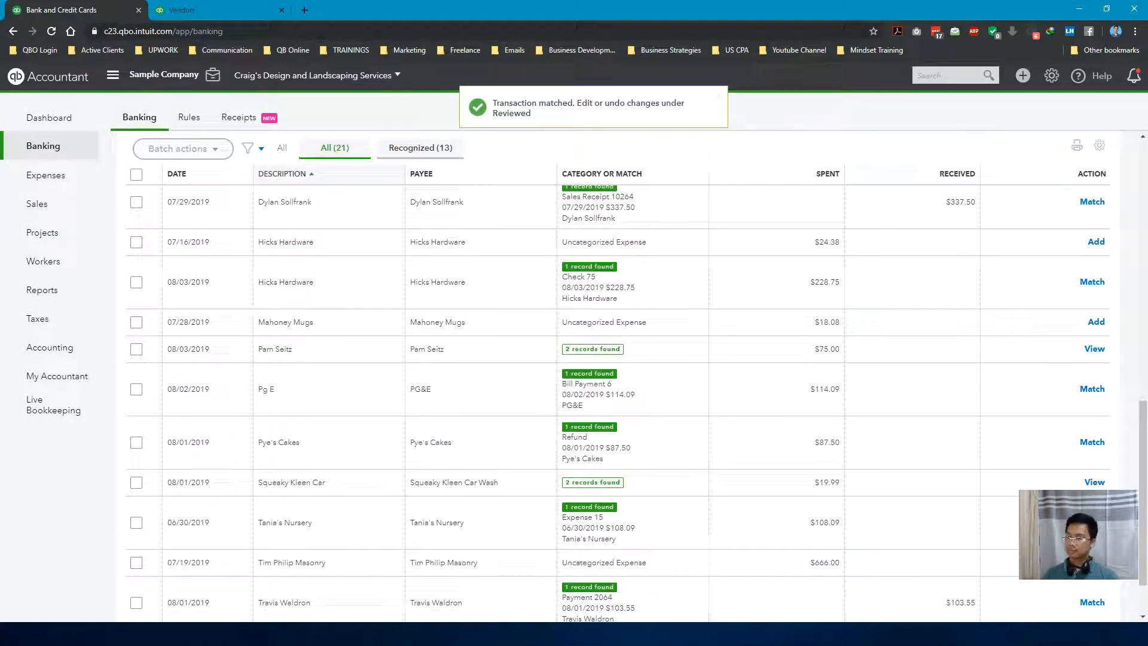